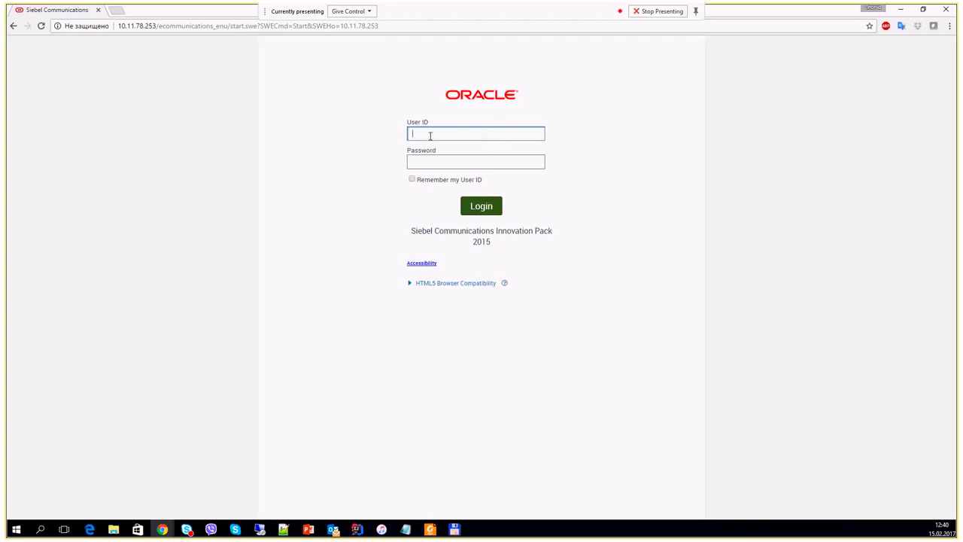
# Sign in to Siebel with the administrator user ID and password.
pyautogui.write('SADMIN')
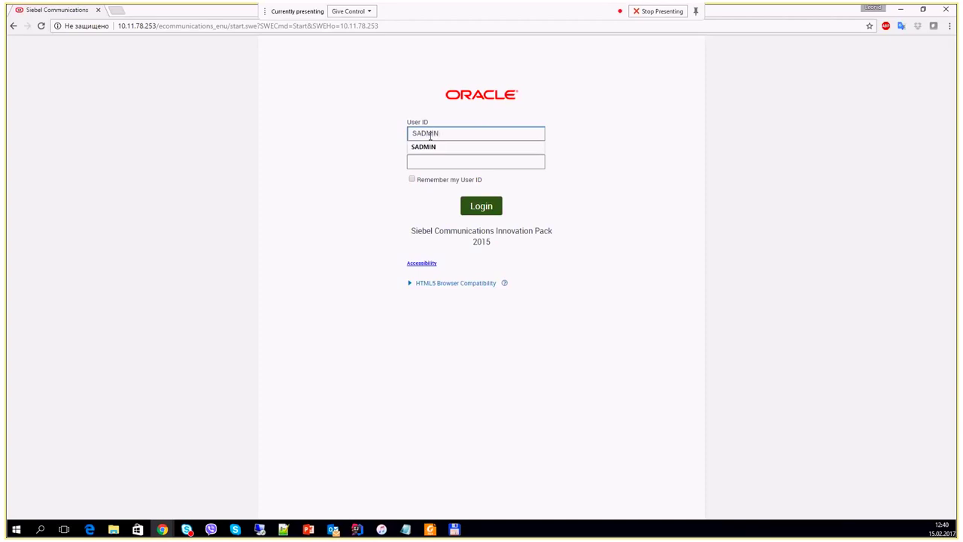
pyautogui.click(435, 165)
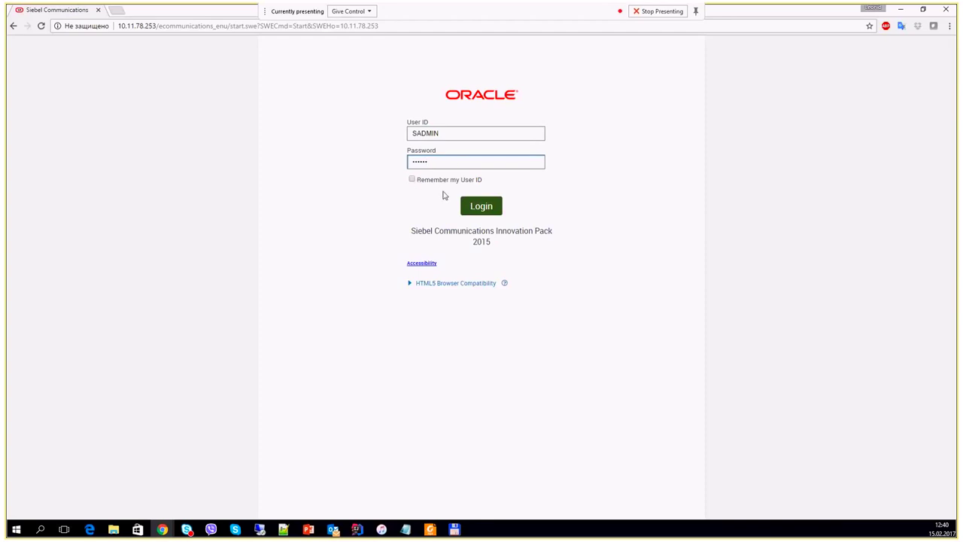
pyautogui.click(488, 208)
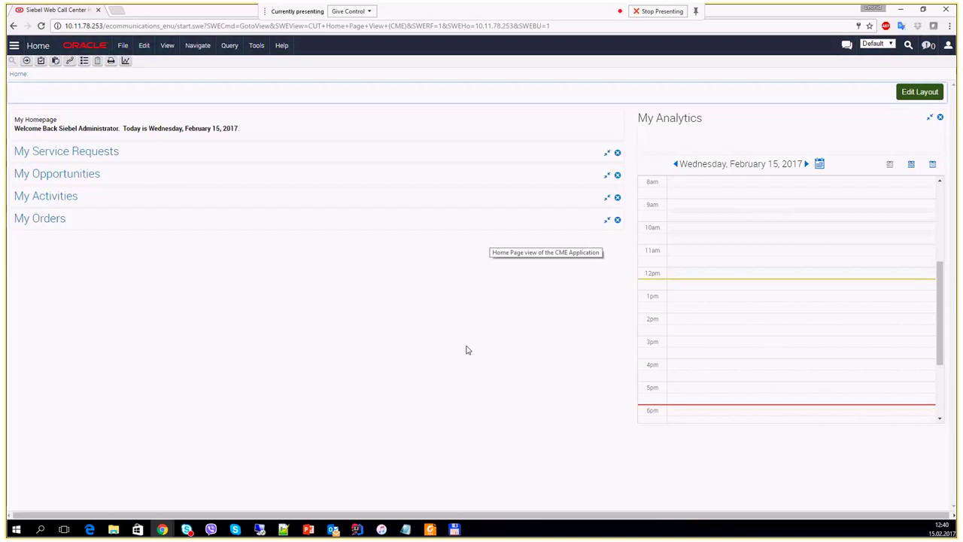
pyautogui.rightClick(334, 322)
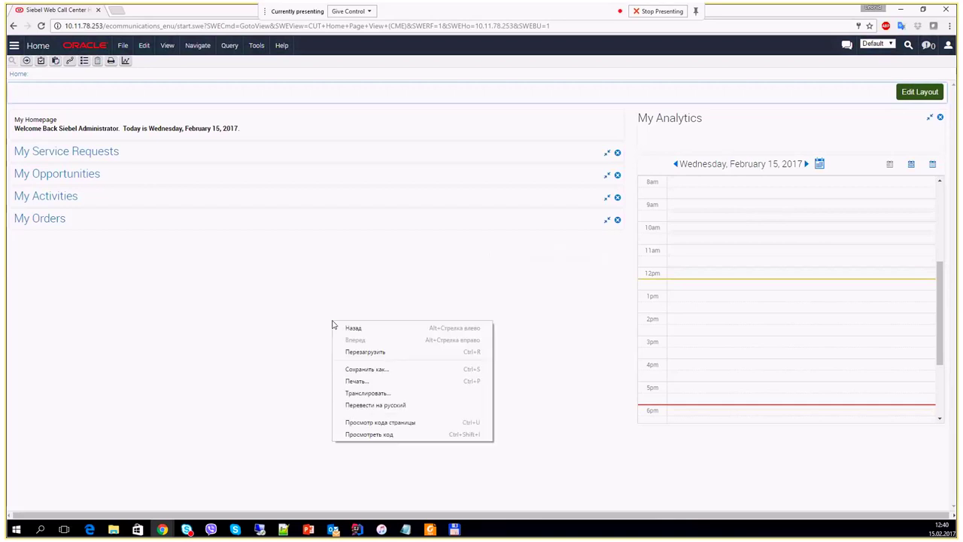
pyautogui.click(394, 425)
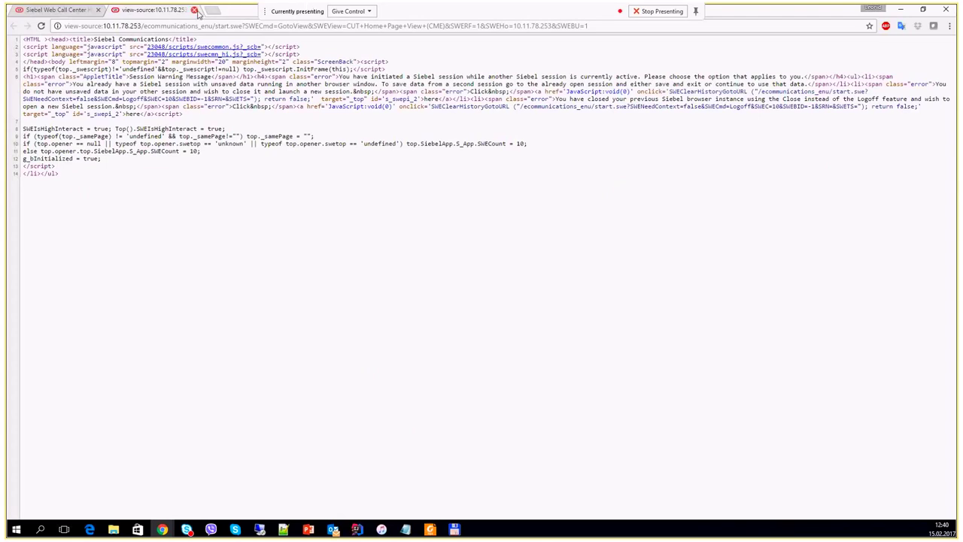
pyautogui.click(195, 10)
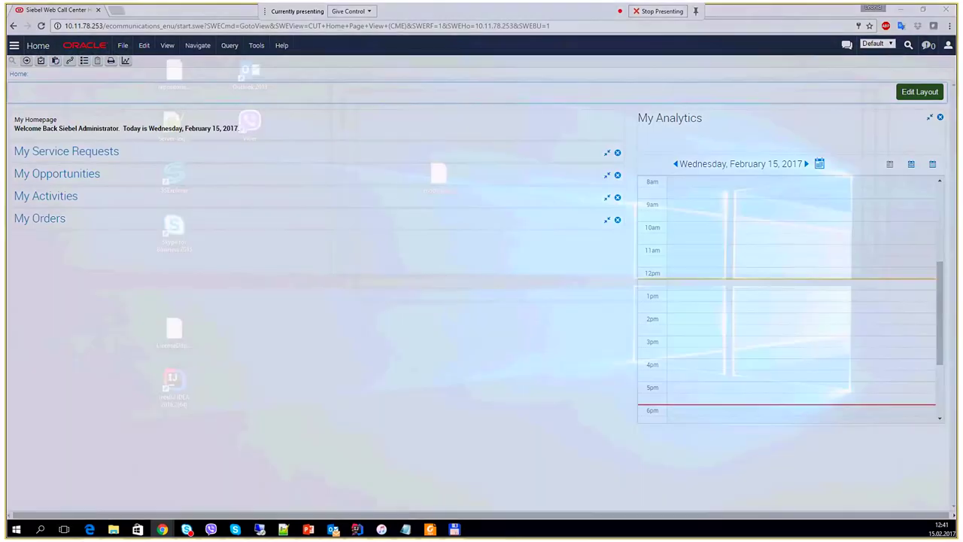
# Maximize the remote desktop session, minimize the IE Siebel client and launch ODBC Data Sources.
pyautogui.hotkey('alt', 'Tab')
pyautogui.doubleClick(358, 88)
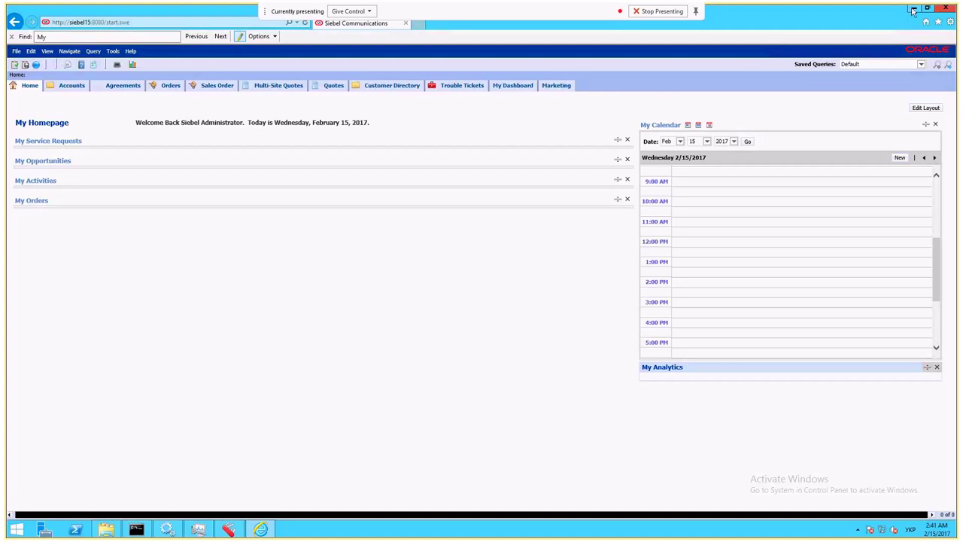
pyautogui.click(913, 10)
pyautogui.doubleClick(23, 76)
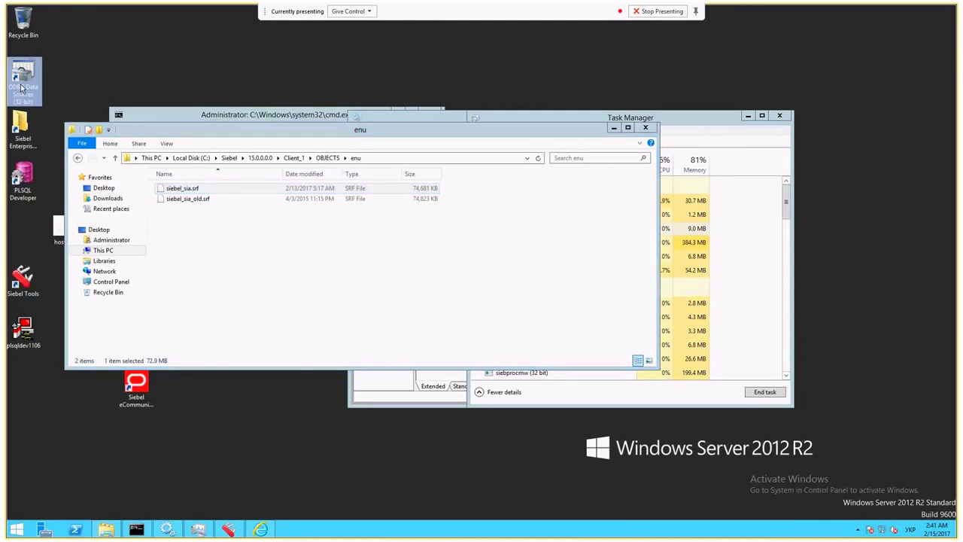
# Show the System DSN list, including SBA_82_DSN with the Siebel Oracle90 driver.
pyautogui.click(385, 189)
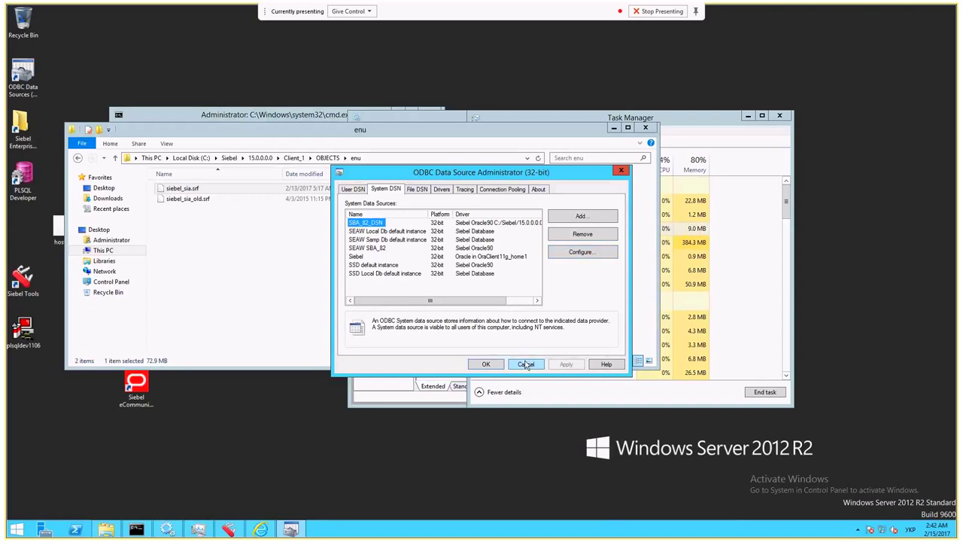
# Navigate from the Siebel folder into 15.0.0.0\ses and select siebsrvr.
pyautogui.click(106, 529)
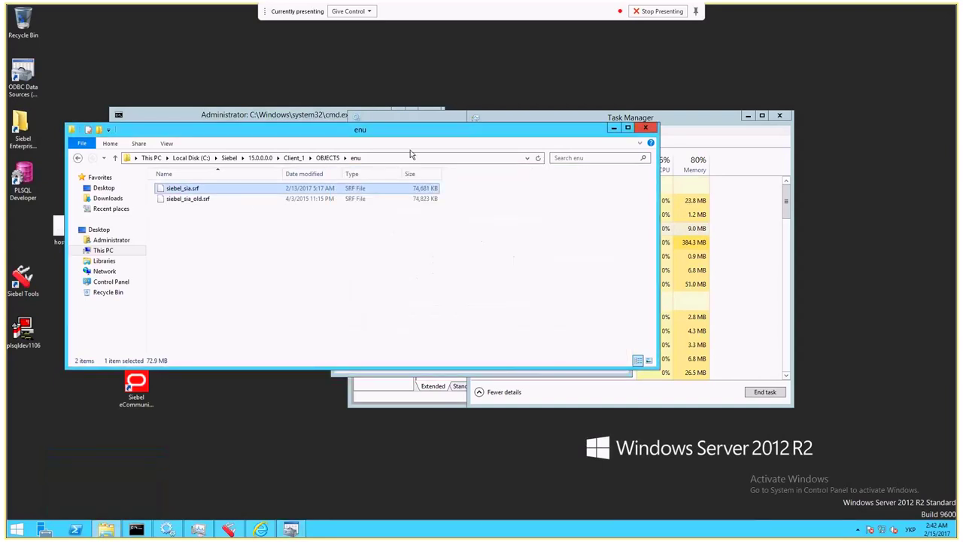
pyautogui.click(229, 158)
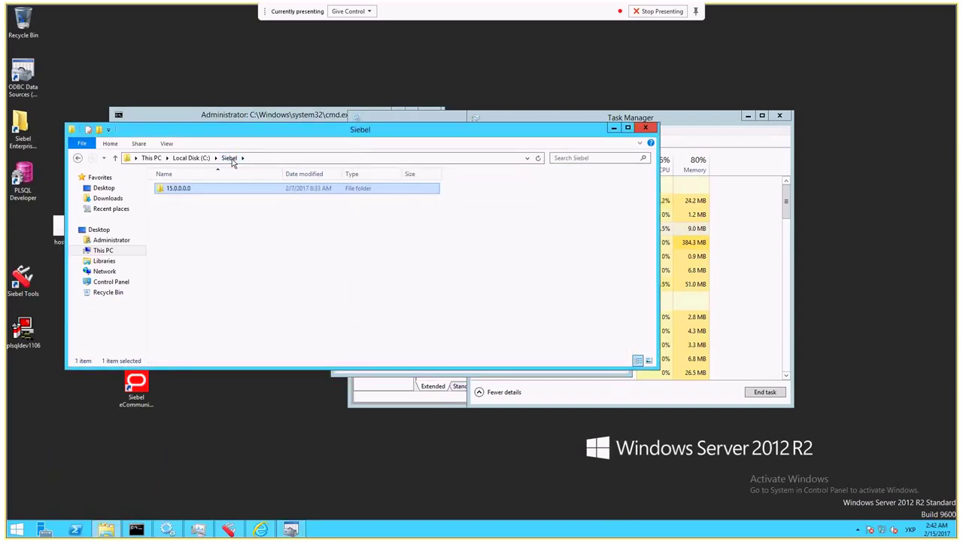
pyautogui.doubleClick(199, 194)
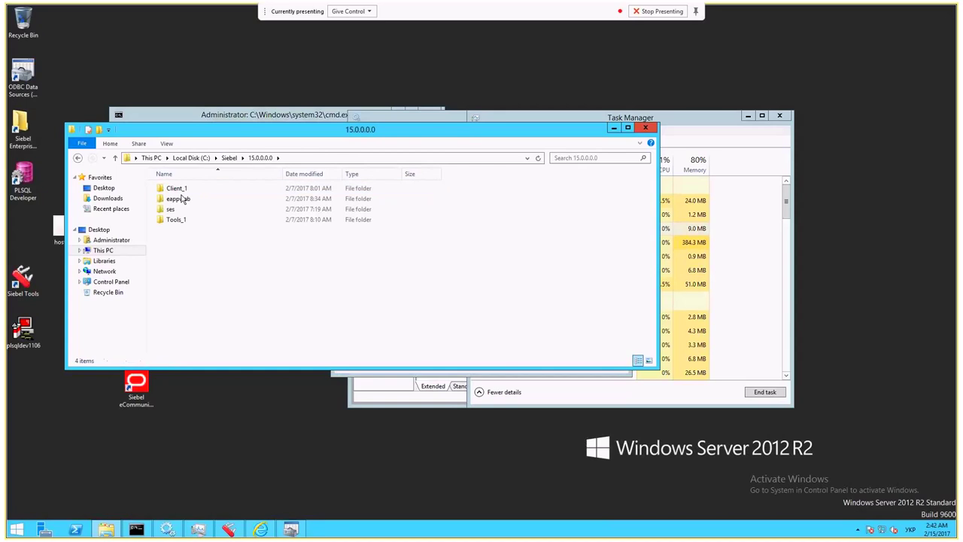
pyautogui.doubleClick(181, 209)
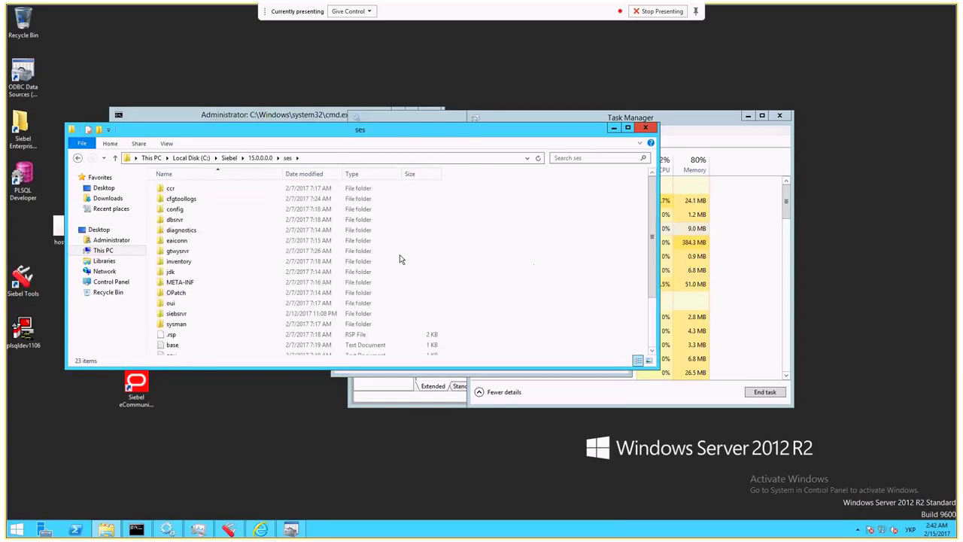
pyautogui.click(188, 316)
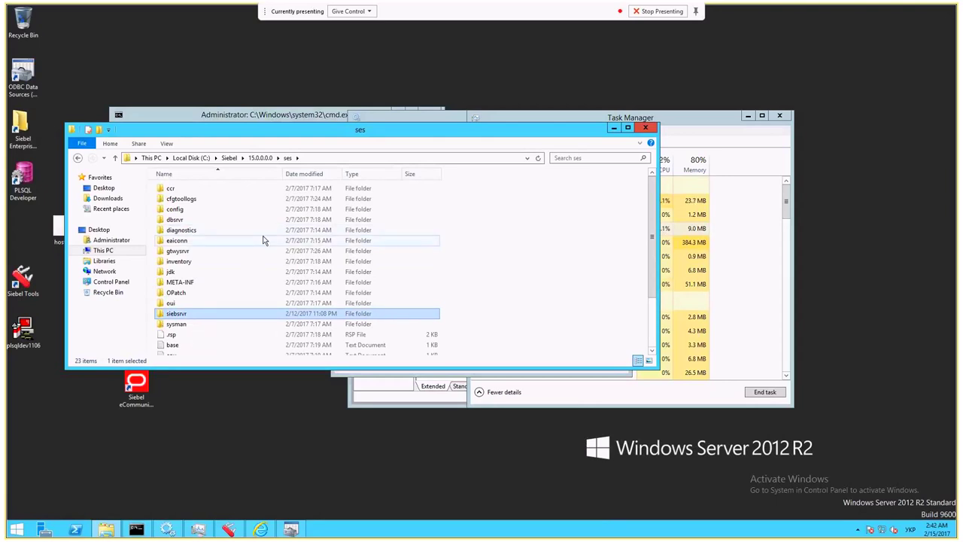
# Browse gtwysrvr\BIN and locate the gateway configuration file.
pyautogui.doubleClick(212, 252)
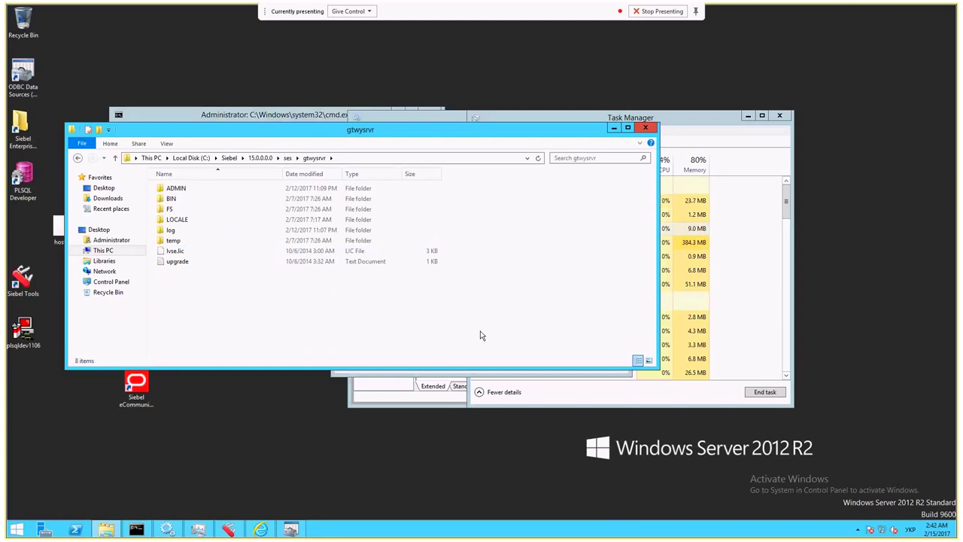
pyautogui.doubleClick(174, 199)
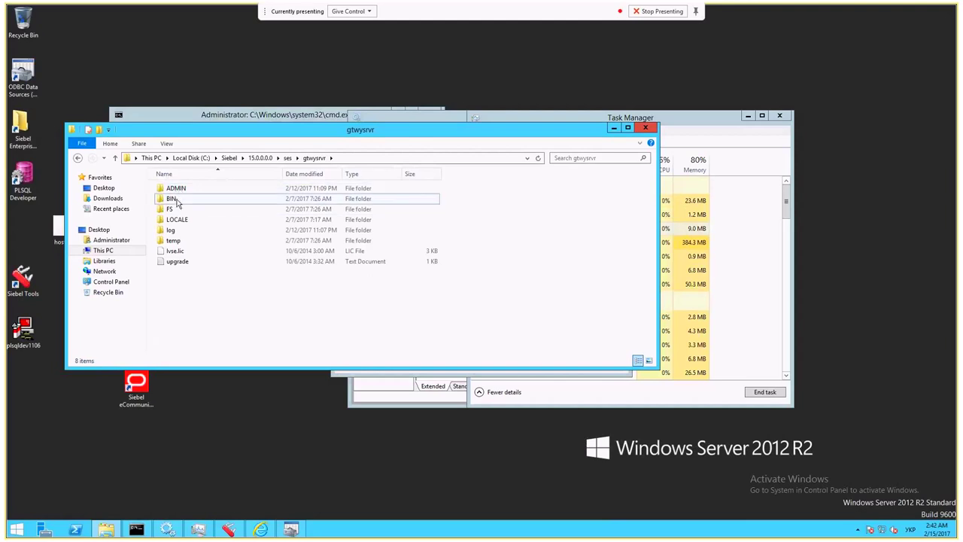
pyautogui.scroll(-1, 378, 306)
pyautogui.scroll(-15, 378, 305)
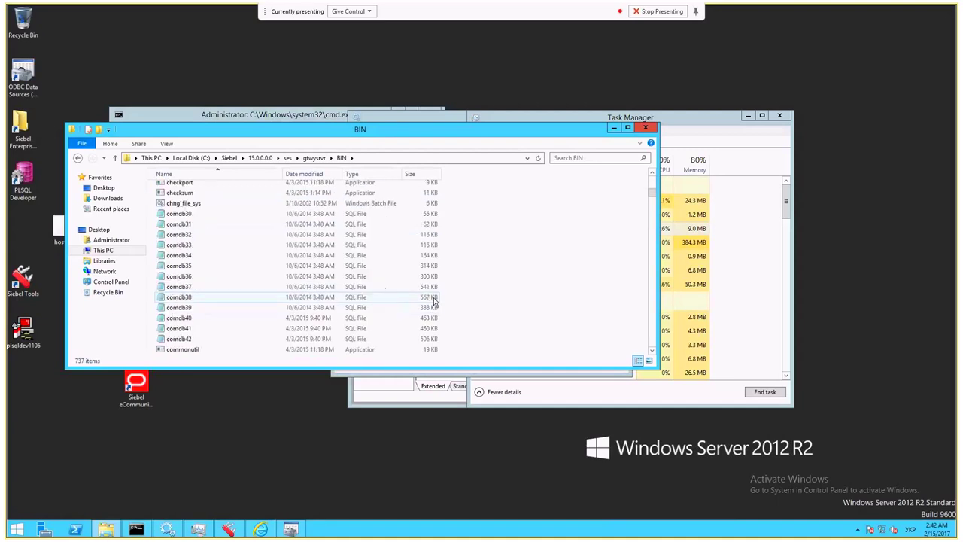
pyautogui.scroll(-10, 434, 302)
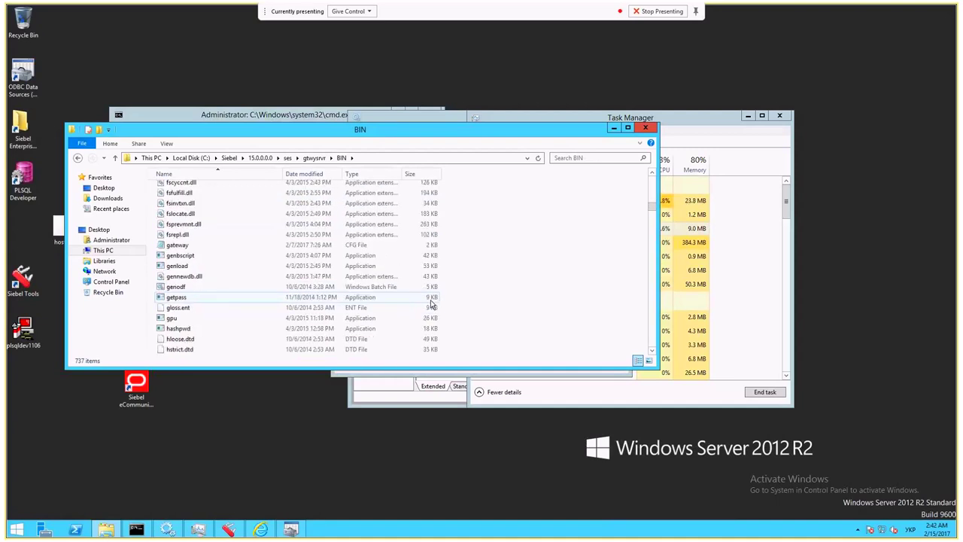
pyautogui.click(192, 244)
pyautogui.scroll(-5, 323, 300)
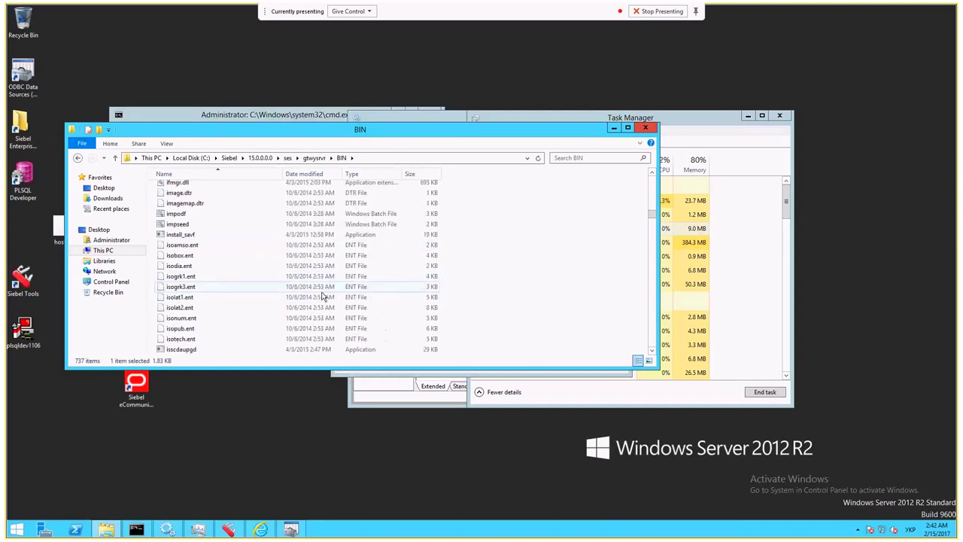
pyautogui.scroll(15, 323, 297)
pyautogui.scroll(10, 295, 309)
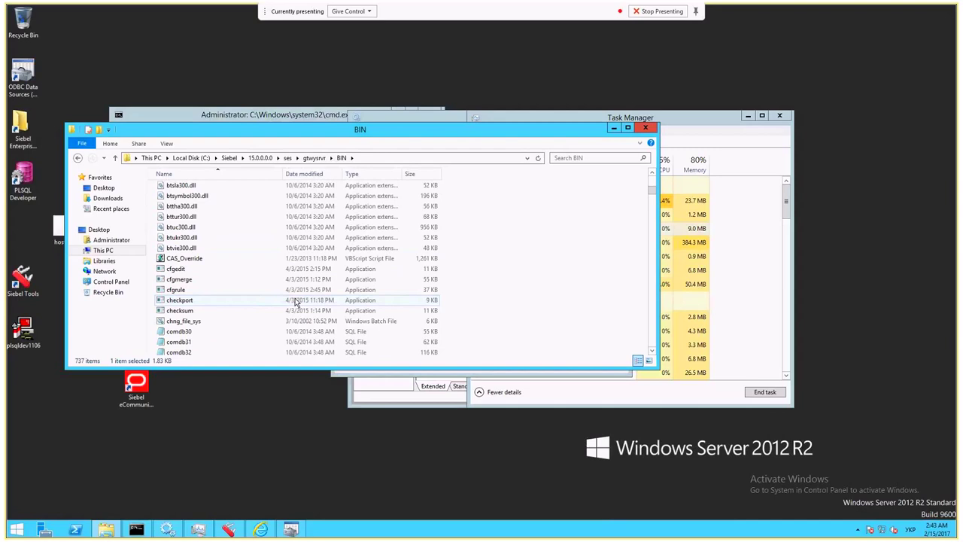
pyautogui.scroll(-7, 296, 302)
pyautogui.click(314, 161)
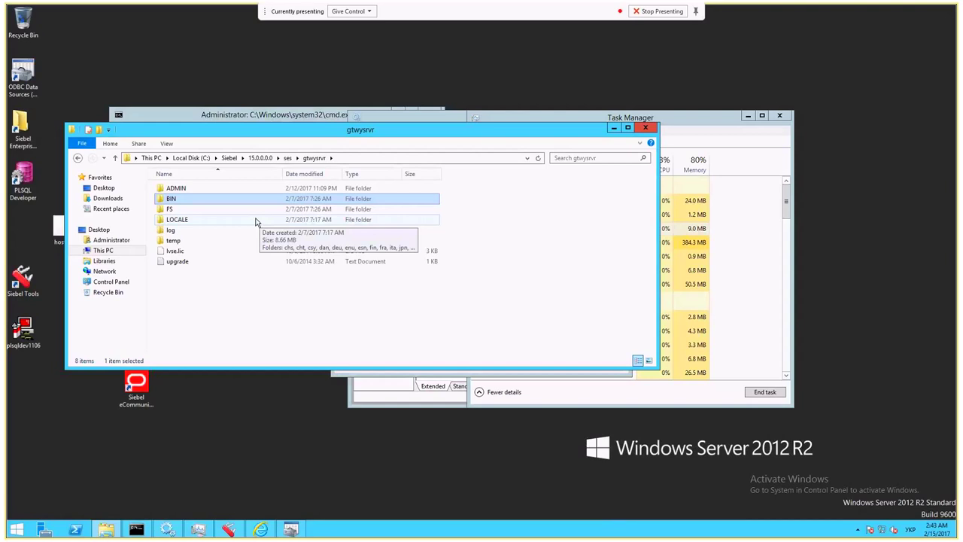
# Review the eleven folders in gtwysrvr\FS, then open siebsrvr from ses.
pyautogui.doubleClick(214, 209)
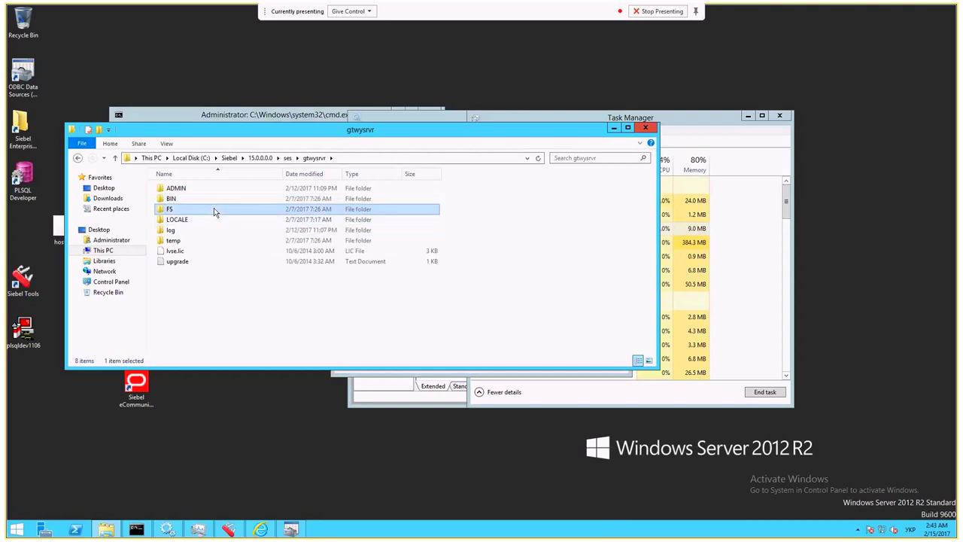
pyautogui.moveTo(288, 347); pyautogui.dragTo(148, 187)
pyautogui.click(322, 341)
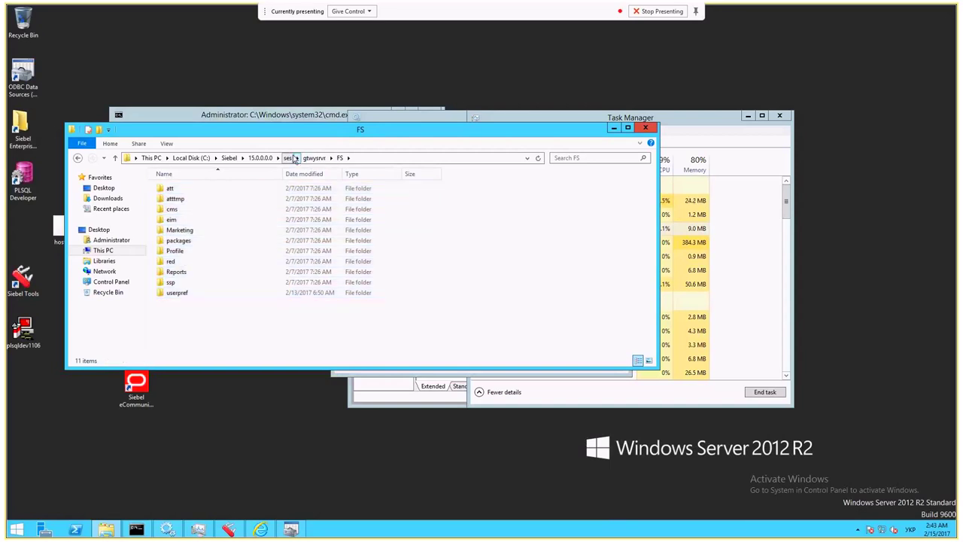
pyautogui.click(287, 158)
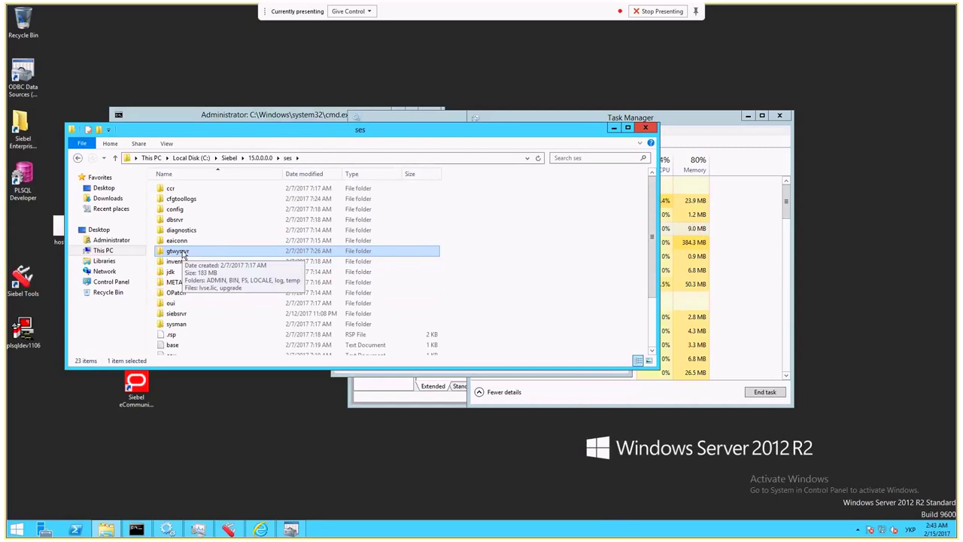
pyautogui.click(191, 315)
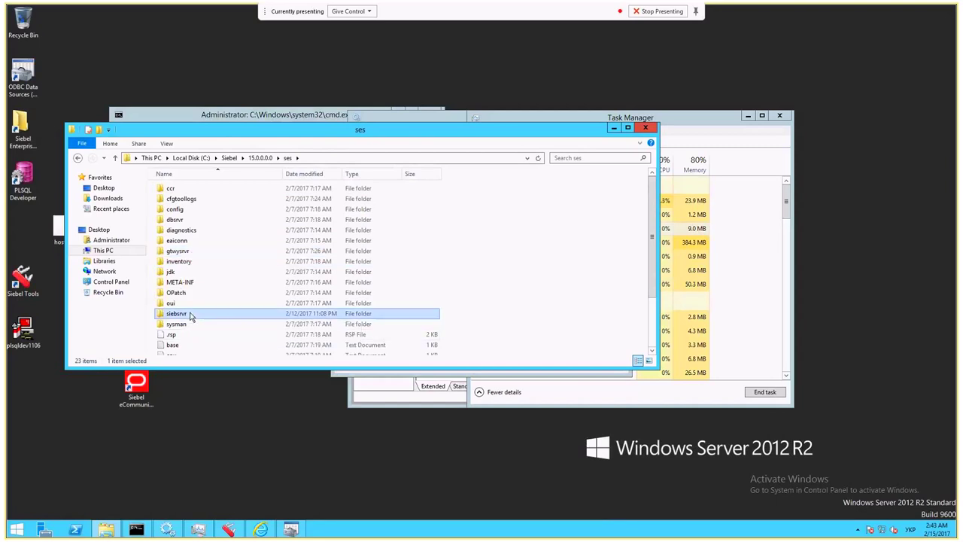
pyautogui.doubleClick(192, 316)
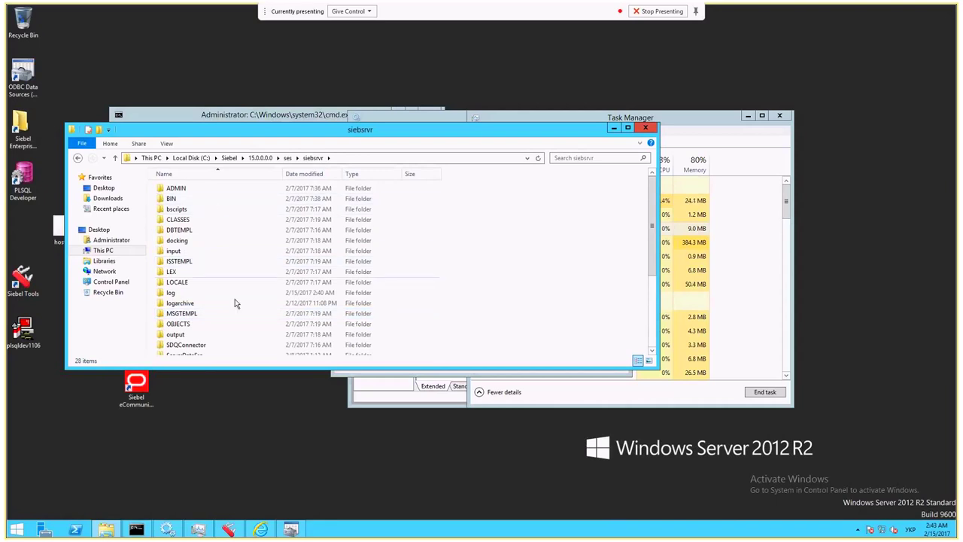
# Open OBJECTS\enu and select the siebel_sia.srf repository file.
pyautogui.doubleClick(201, 324)
pyautogui.doubleClick(168, 192)
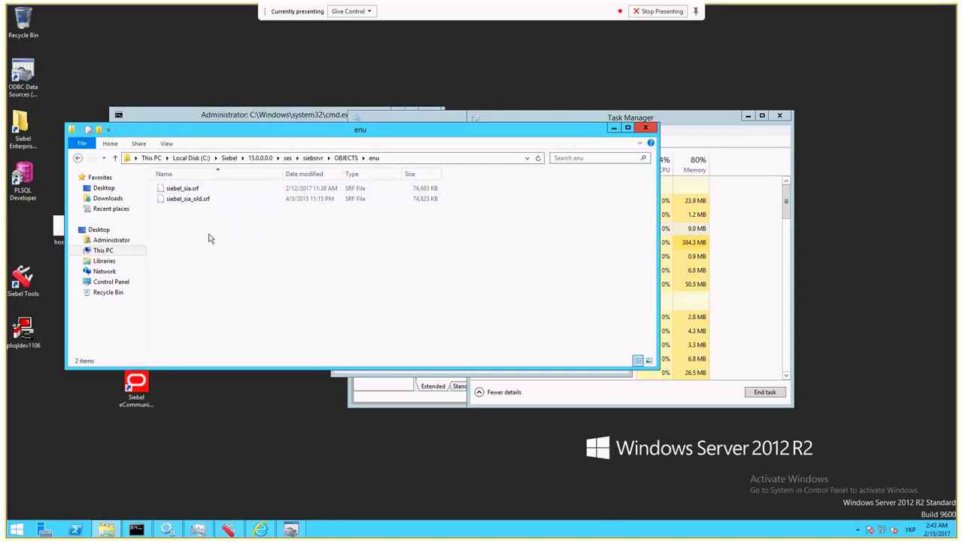
pyautogui.click(195, 190)
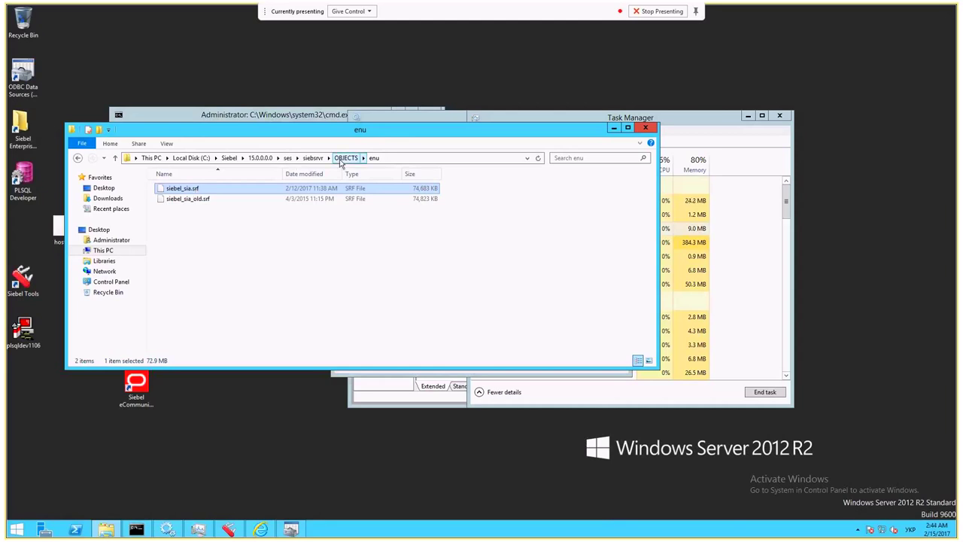
# Return to the siebsrvr folder and select the log folder.
pyautogui.click(344, 158)
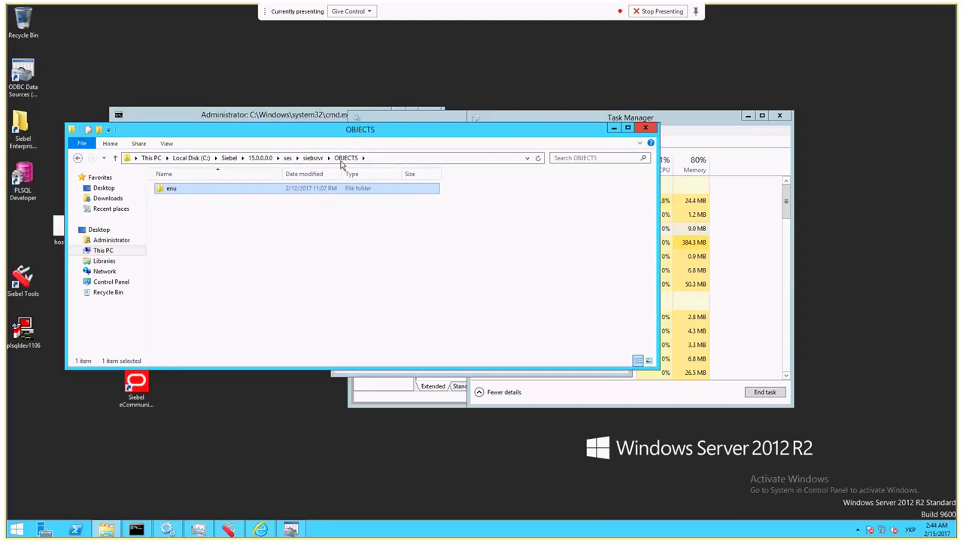
pyautogui.click(313, 158)
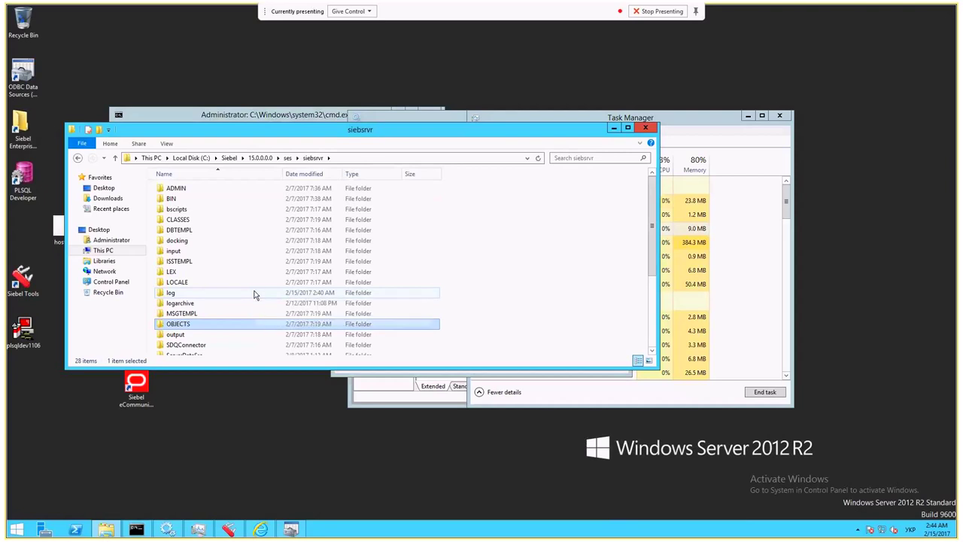
pyautogui.click(254, 294)
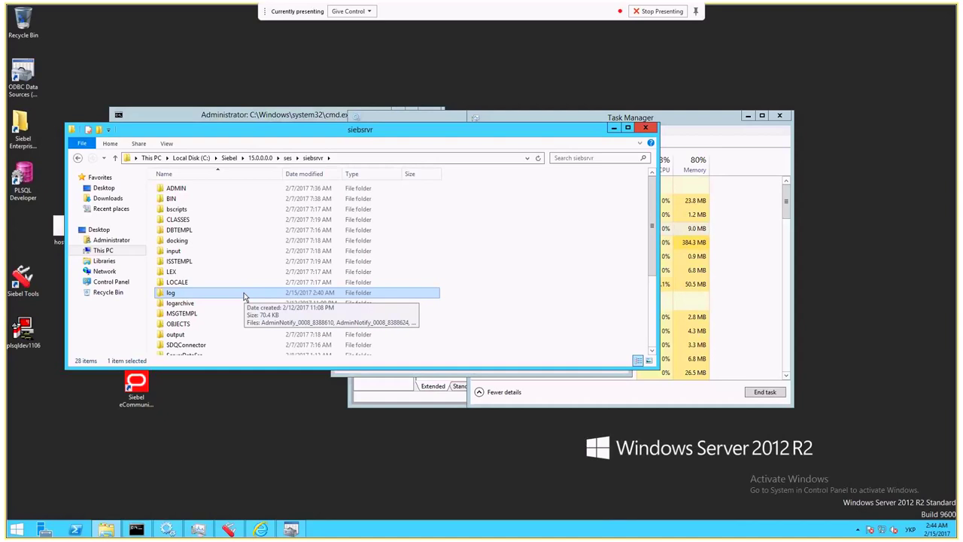
# Minimize Siebel Tools and close File Explorer and the ODBC Data Source Administrator.
pyautogui.click(230, 530)
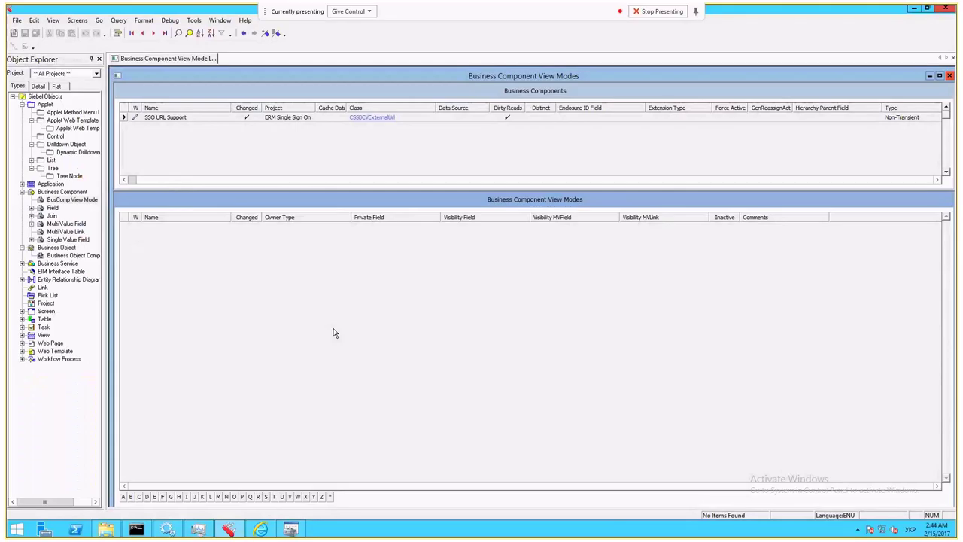
pyautogui.click(914, 8)
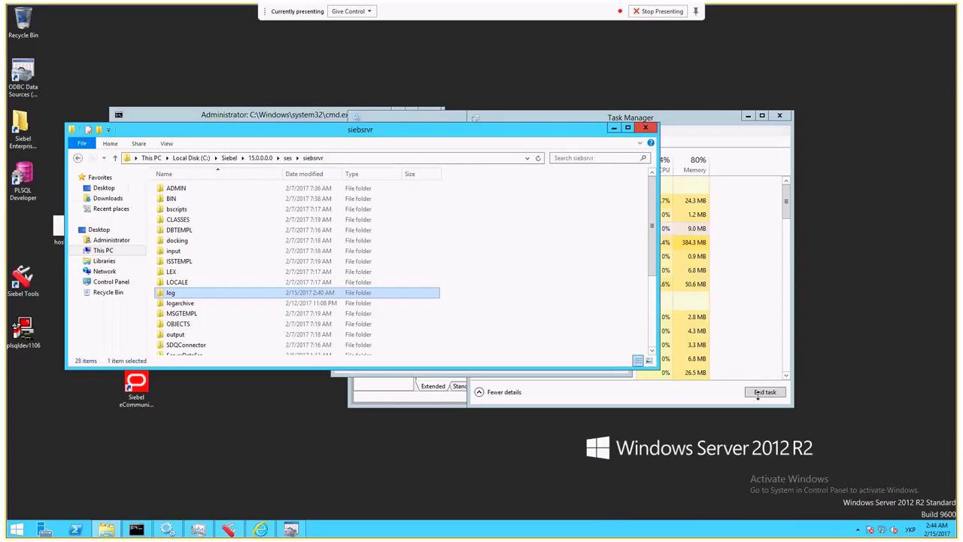
pyautogui.click(614, 128)
pyautogui.click(523, 424)
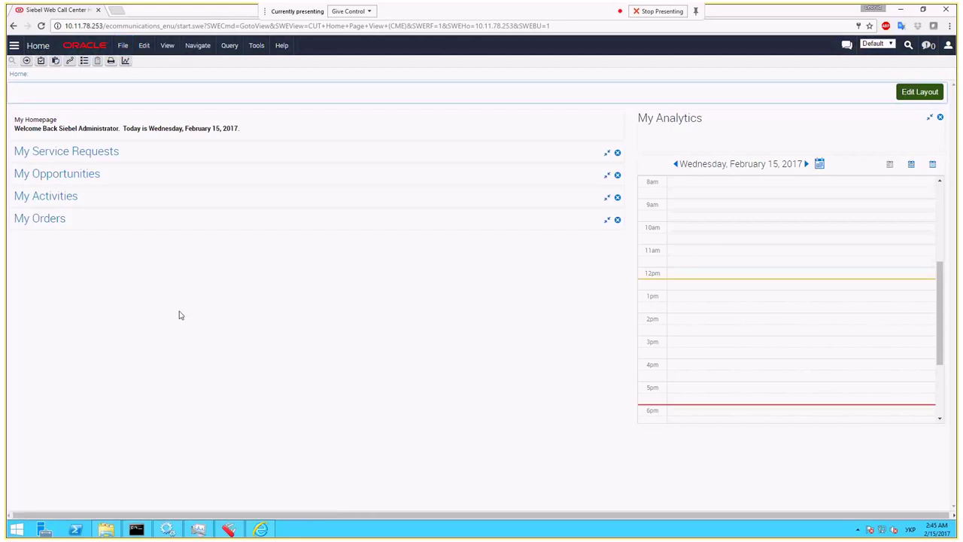
# Open the Site Map from Navigate and scroll through the Screens list, ADL to Administration.
pyautogui.click(197, 46)
pyautogui.click(306, 98)
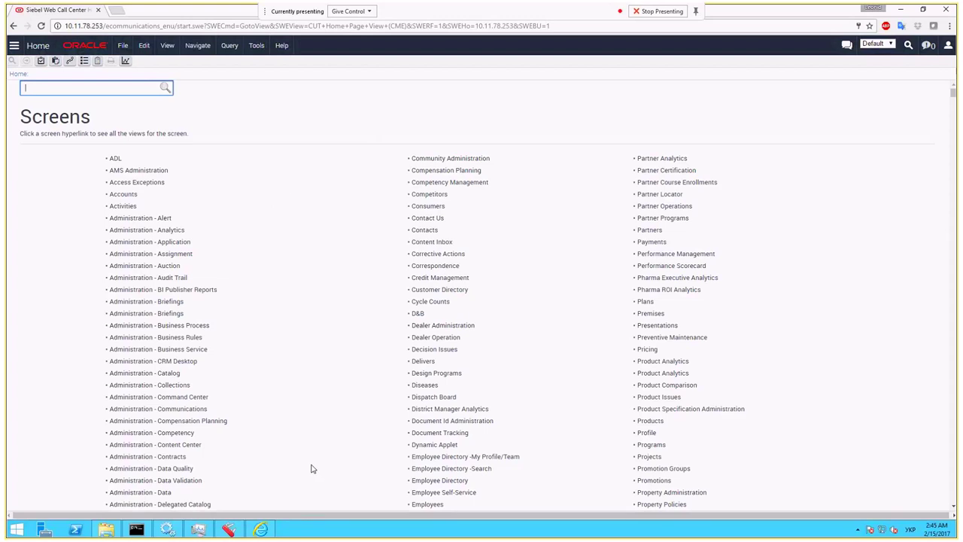
pyautogui.scroll(-3, 313, 468)
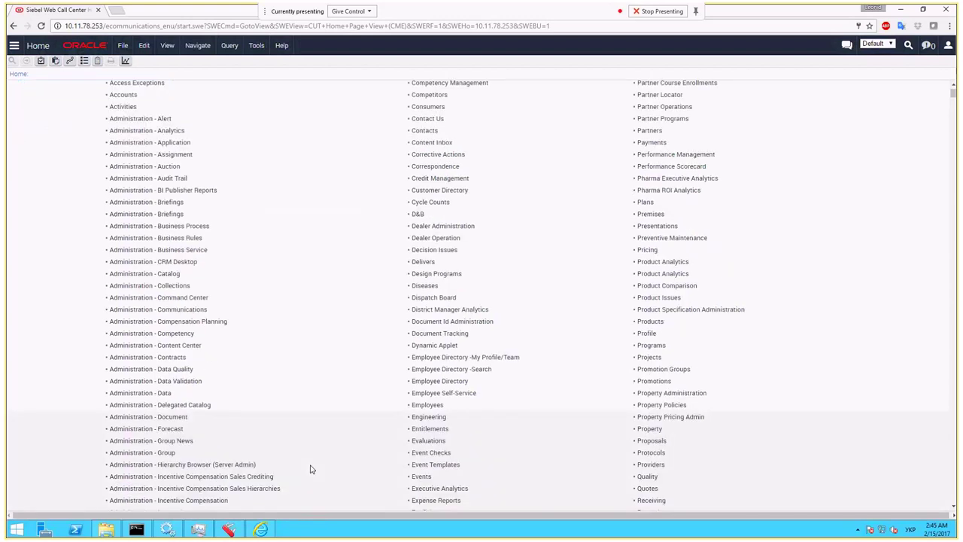
pyautogui.scroll(-6, 311, 469)
pyautogui.scroll(-3, 311, 470)
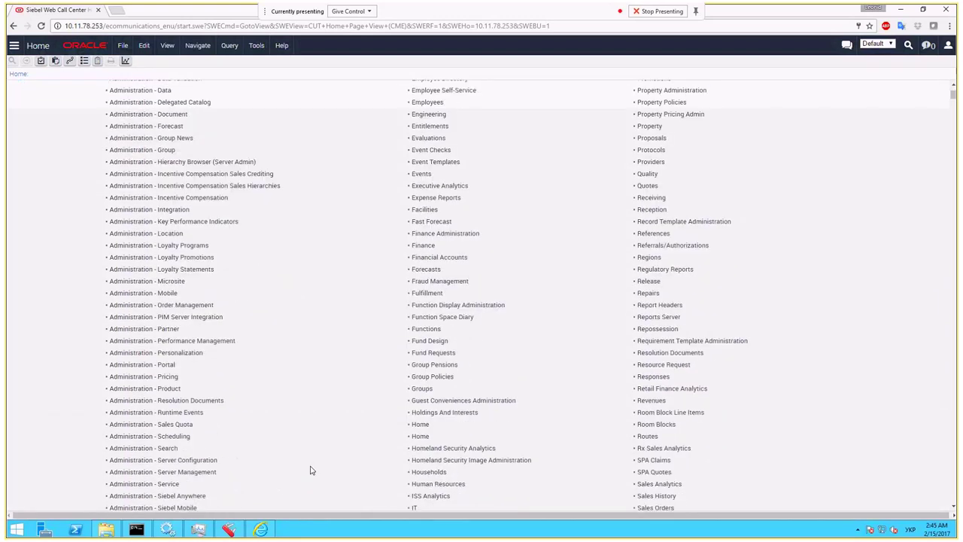
pyautogui.scroll(-3, 311, 470)
pyautogui.scroll(-10, 312, 470)
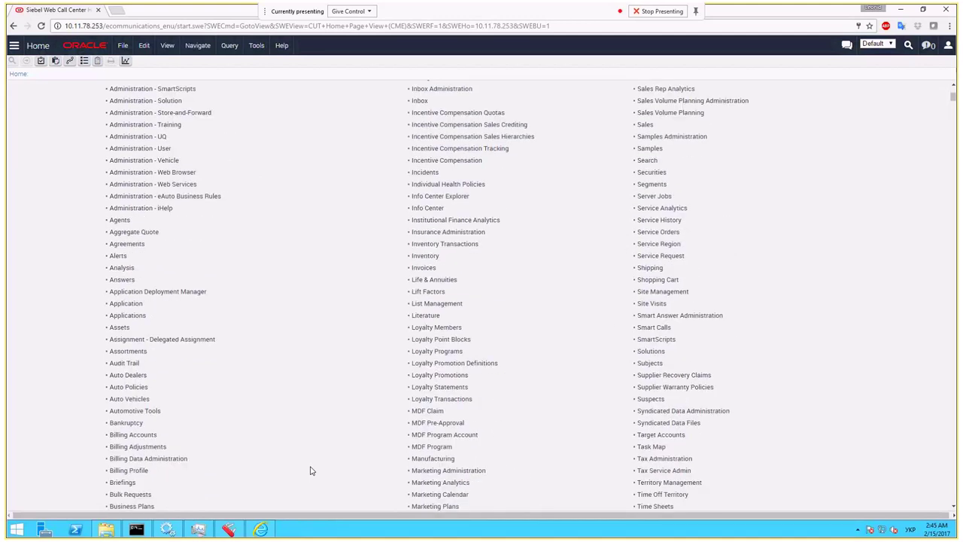
pyautogui.scroll(10, 312, 470)
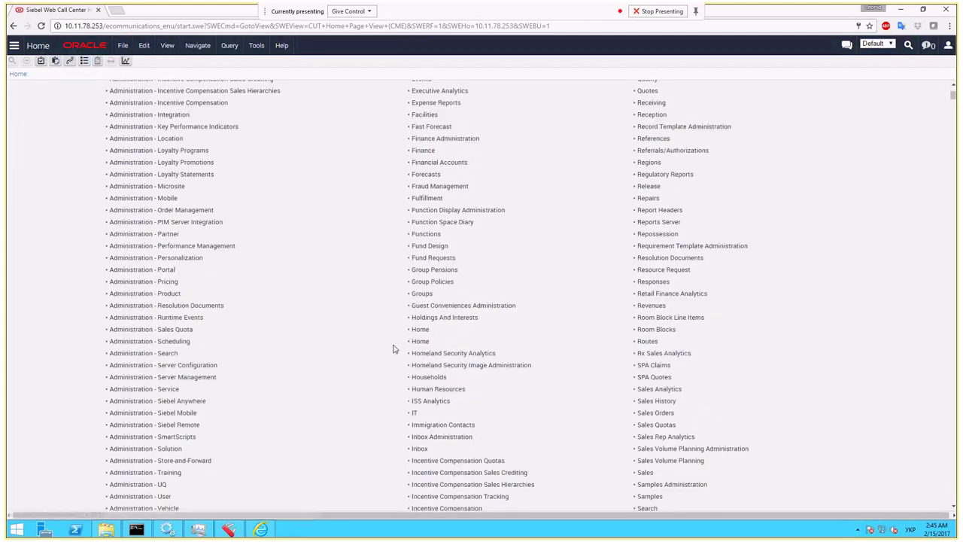
pyautogui.scroll(8, 305, 230)
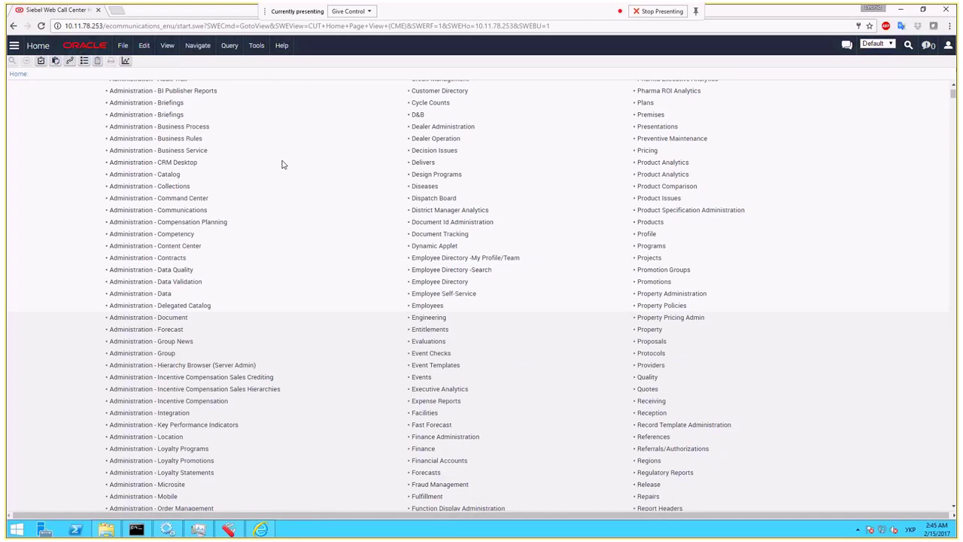
# Open My Accounts, add a new Active Customer account, then switch to the IE client.
pyautogui.scroll(5, 282, 164)
pyautogui.click(13, 47)
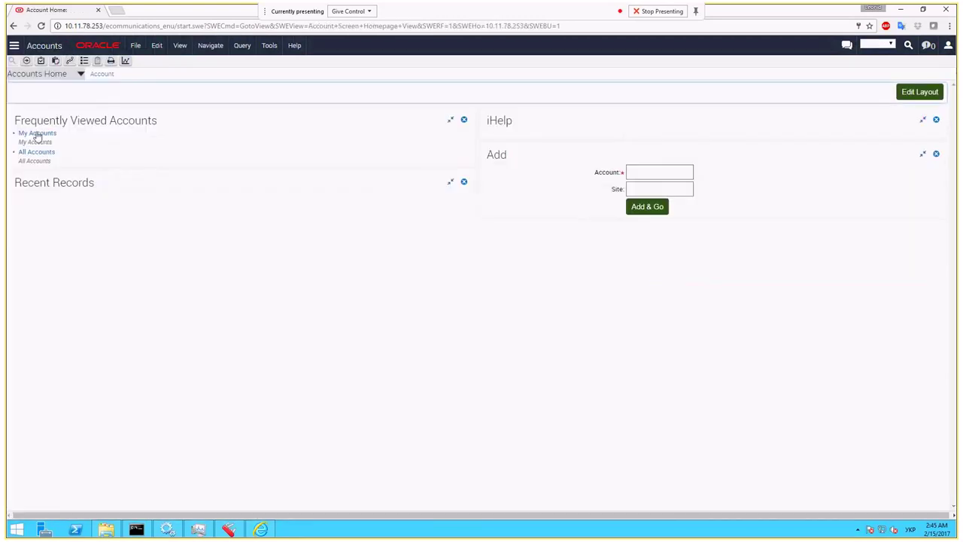
pyautogui.click(37, 134)
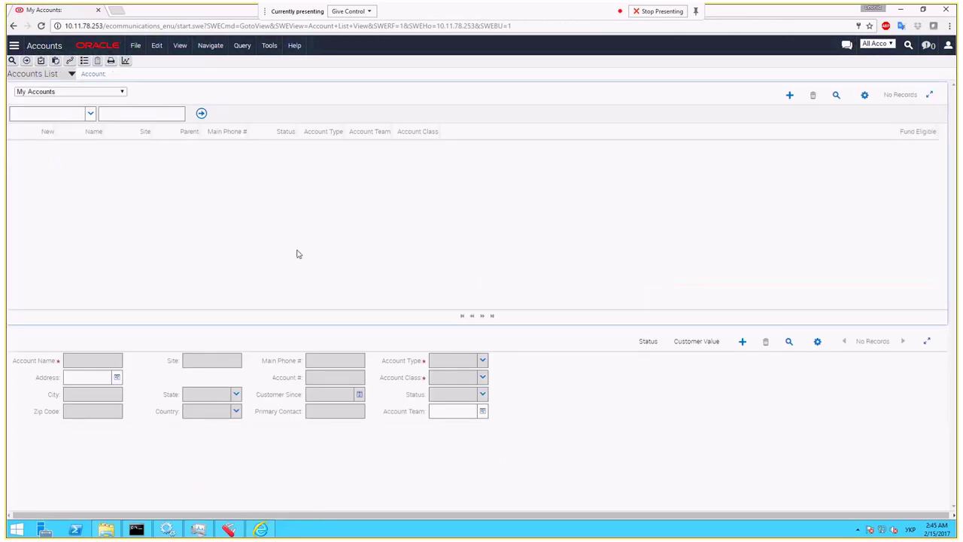
pyautogui.click(789, 96)
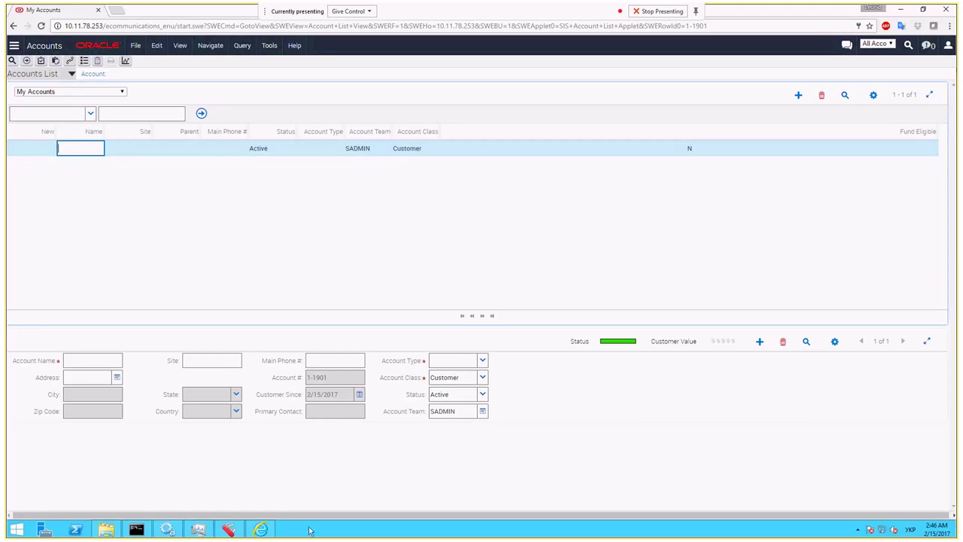
pyautogui.click(260, 529)
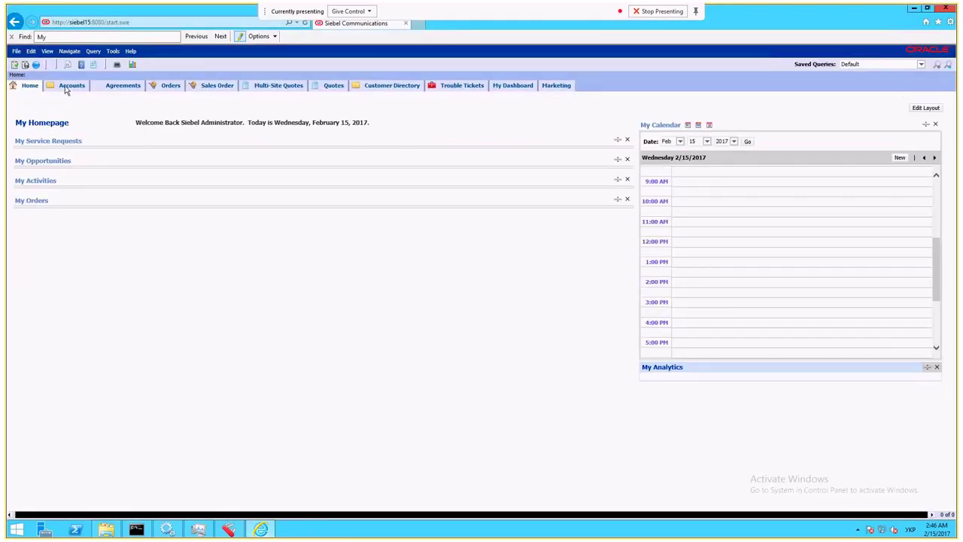
# Open My Accounts in the IE client and highlight the Main Phone # label.
pyautogui.click(72, 86)
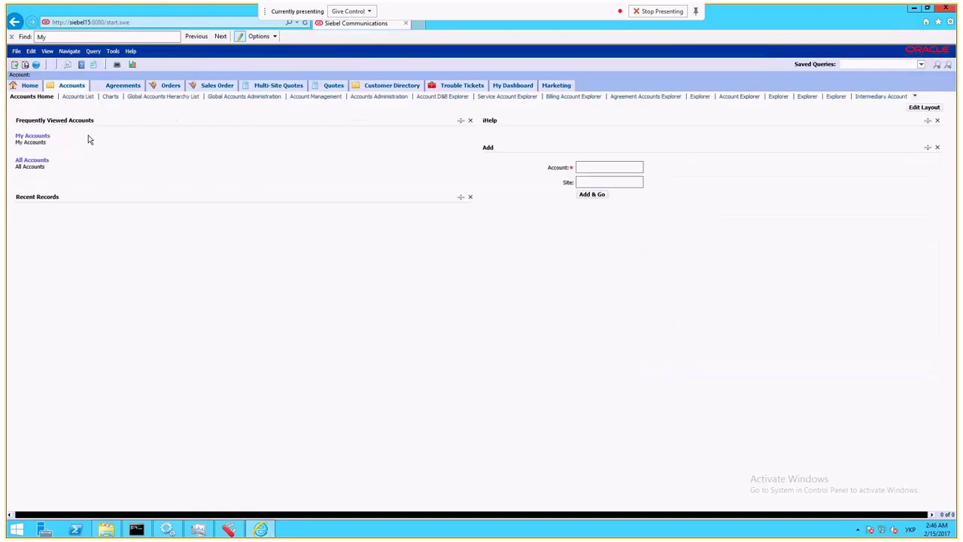
pyautogui.click(41, 136)
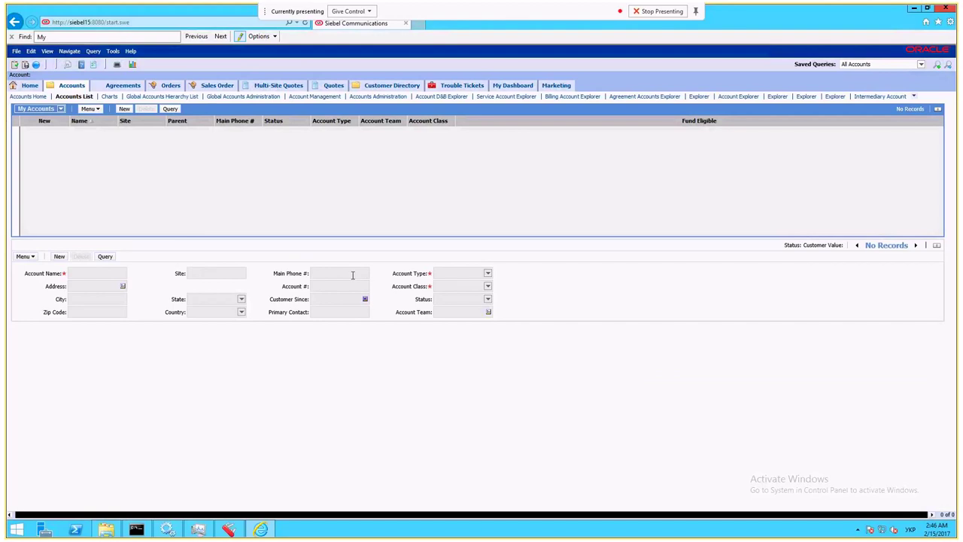
pyautogui.moveTo(272, 274); pyautogui.dragTo(310, 276)
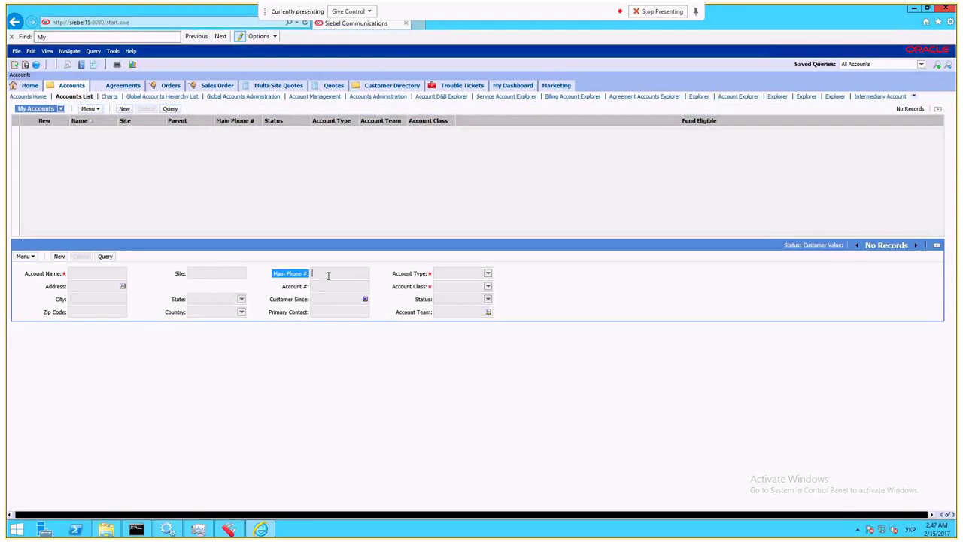
pyautogui.click(369, 383)
pyautogui.click(131, 51)
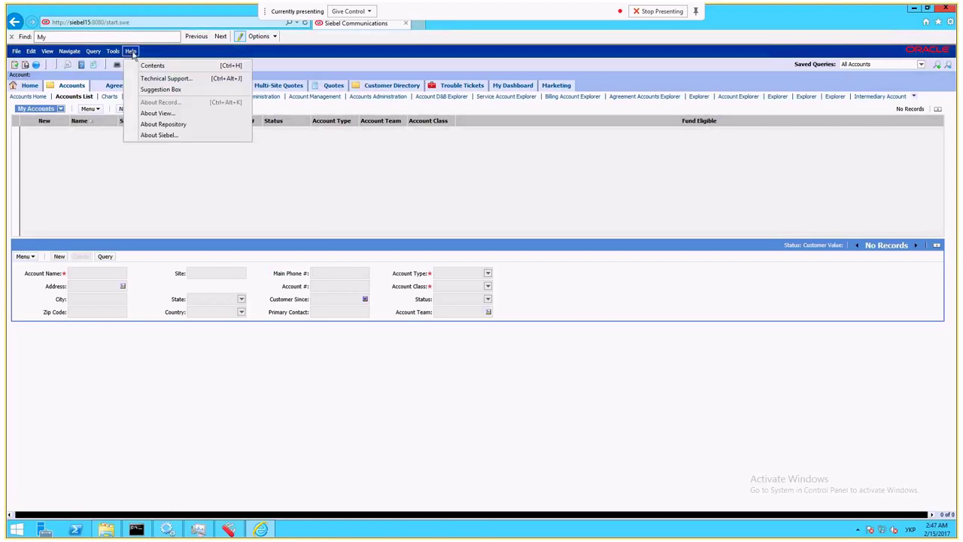
# Show About View details for the Accounts List View, then return to Siebel Tools.
pyautogui.click(178, 124)
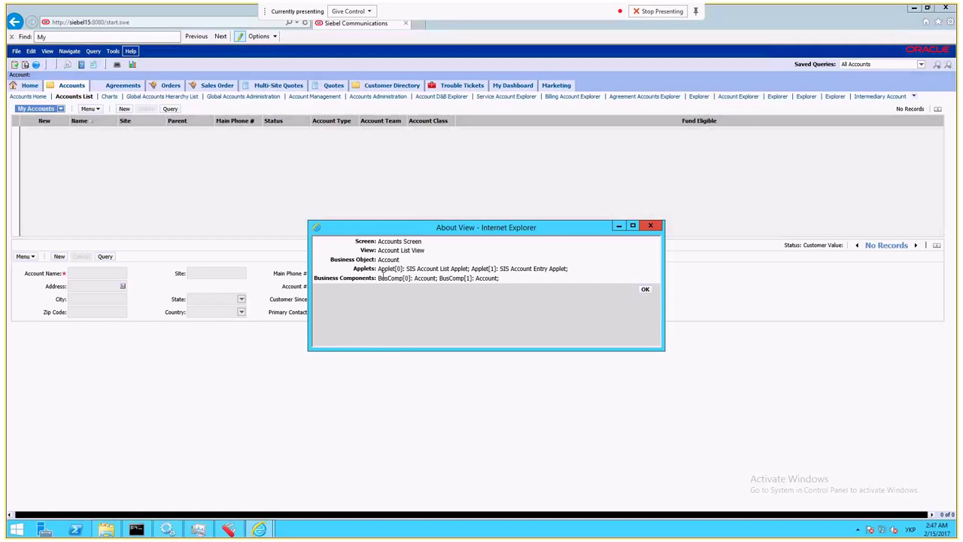
pyautogui.click(229, 530)
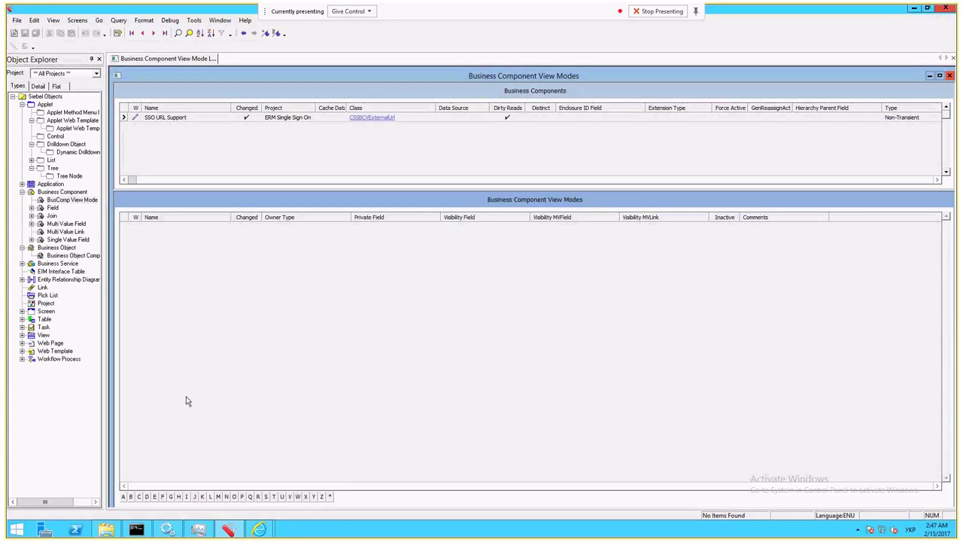
# Show the BusComp View Mode list for SSO URL Support (empty), then redisplay the About View details.
pyautogui.click(74, 428)
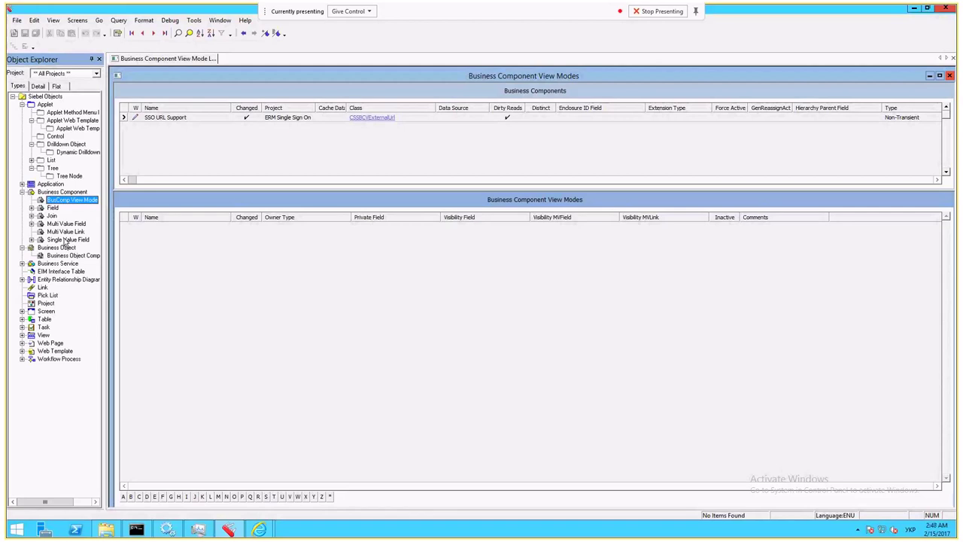
pyautogui.click(191, 281)
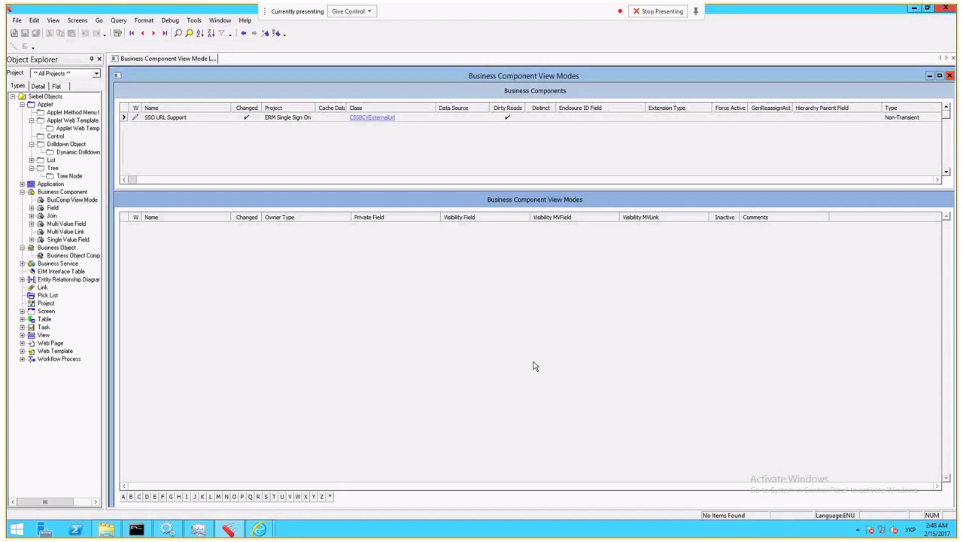
pyautogui.moveTo(259, 529)
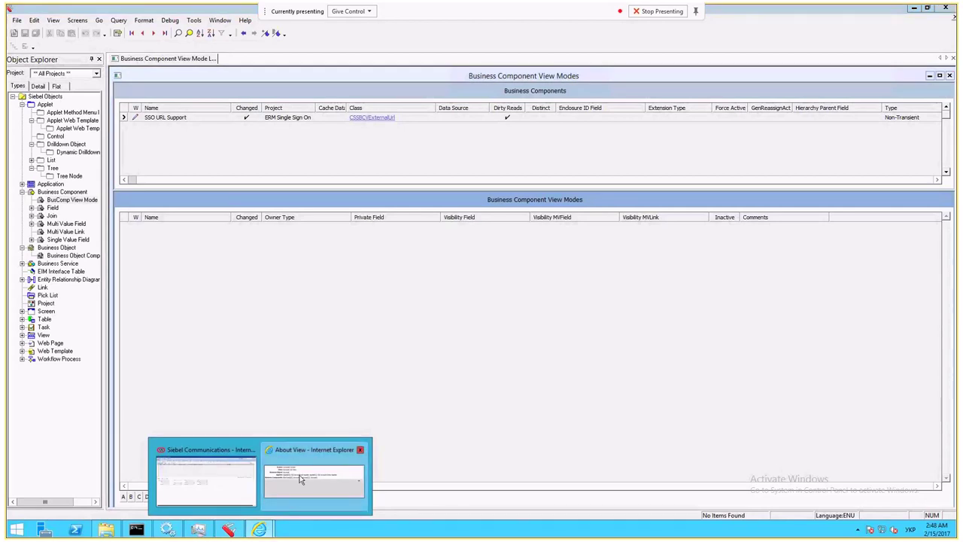
pyautogui.click(305, 473)
# Close About View, open My Analytics Dashboard in the Siebel client, then minimize Internet Explorer.
pyautogui.click(645, 292)
pyautogui.click(260, 530)
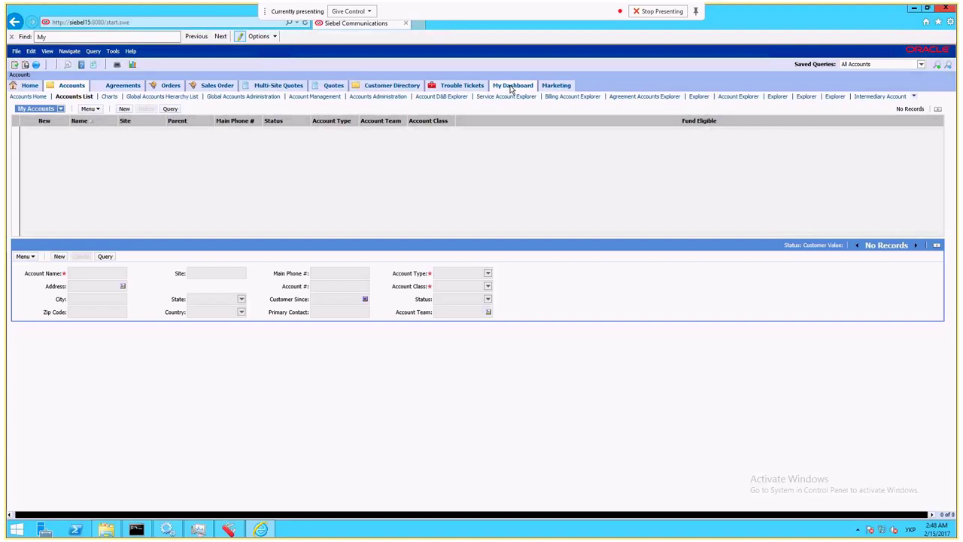
pyautogui.click(511, 87)
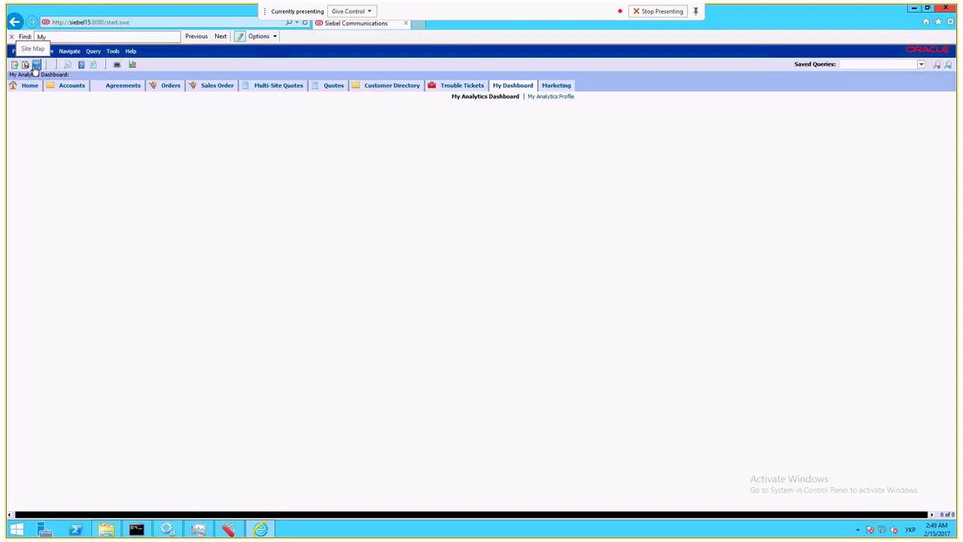
pyautogui.click(912, 11)
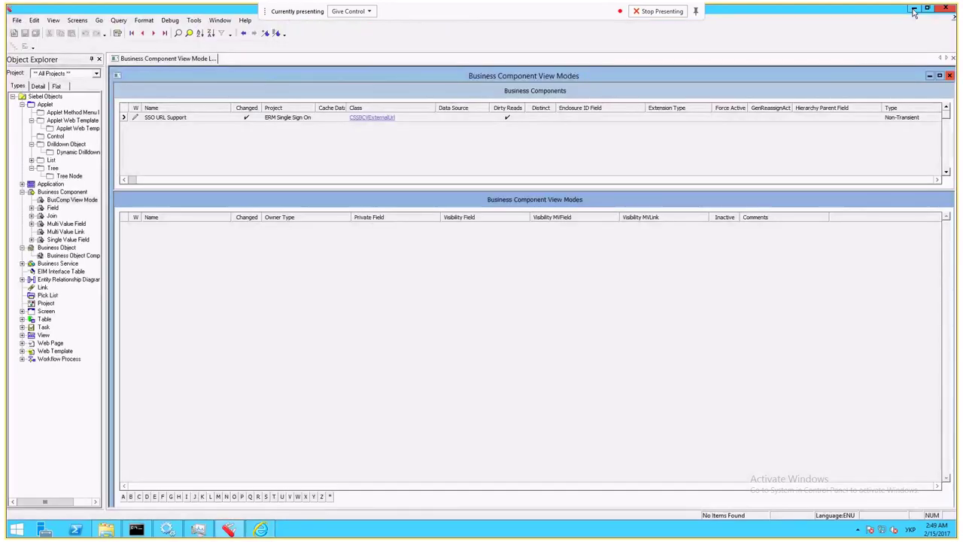
# Inspect the Siebel eCommunications - ENU shortcut's Target, highlighting ServerDataSrc and the client install path.
pyautogui.click(913, 10)
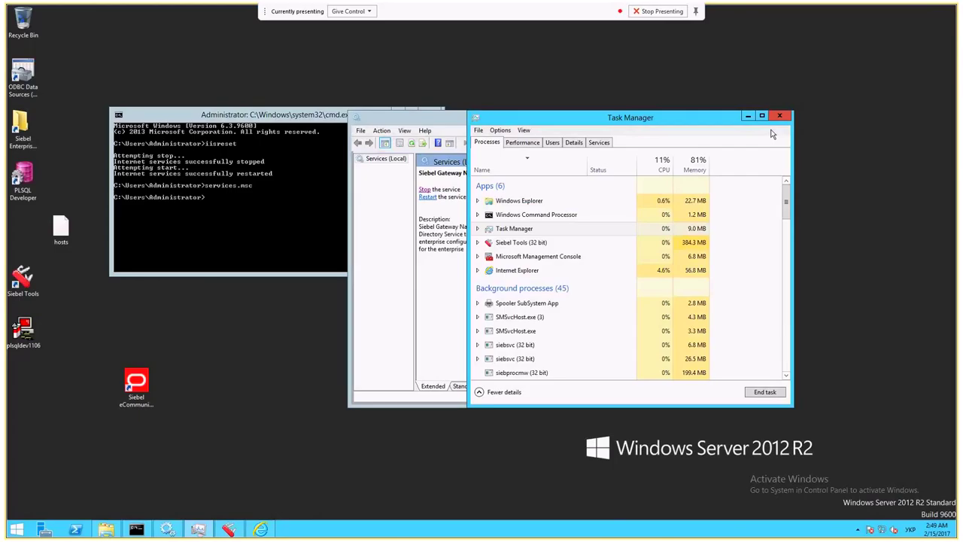
pyautogui.rightClick(130, 401)
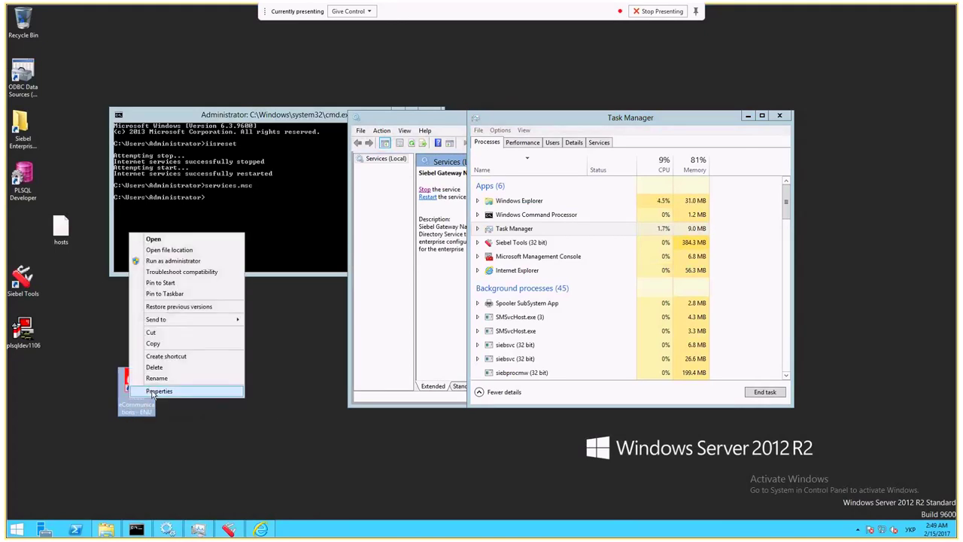
pyautogui.click(154, 393)
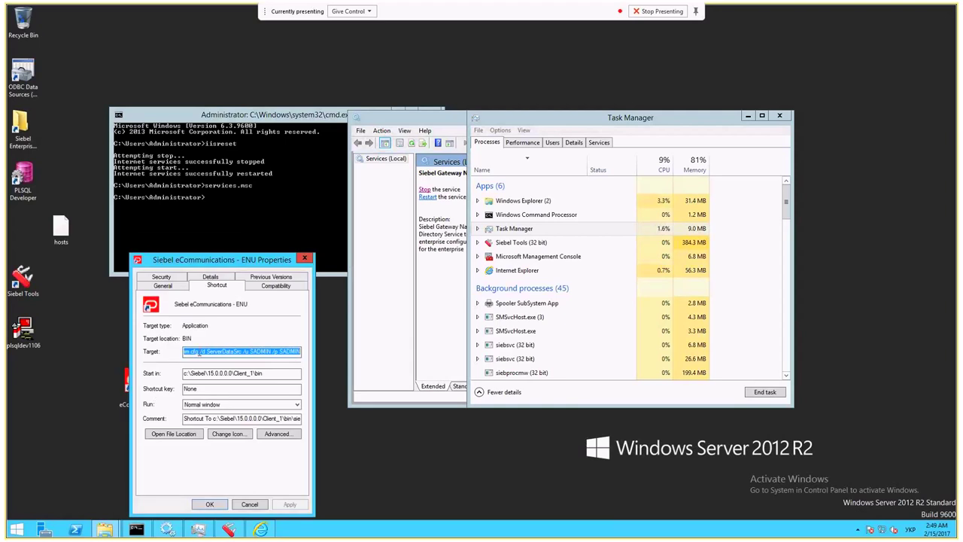
pyautogui.click(199, 352)
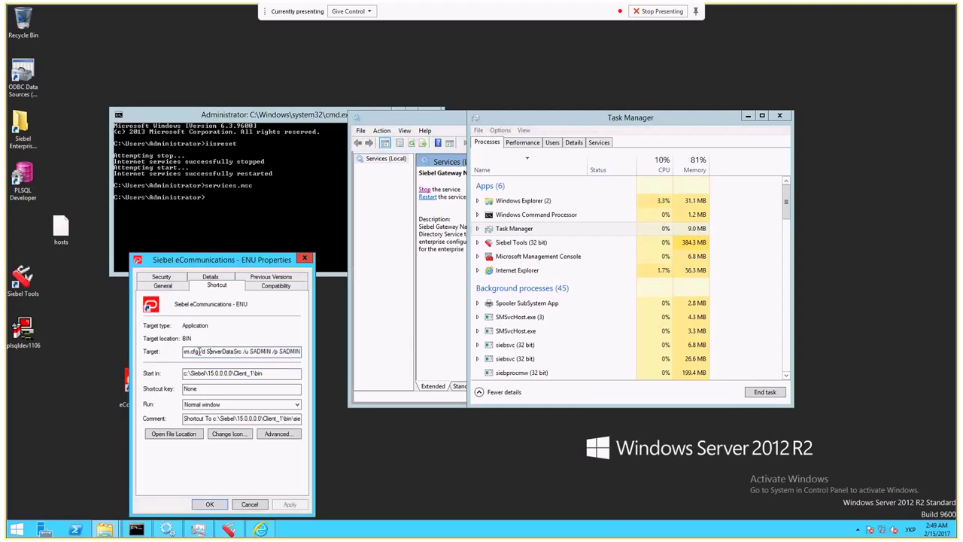
pyautogui.doubleClick(215, 352)
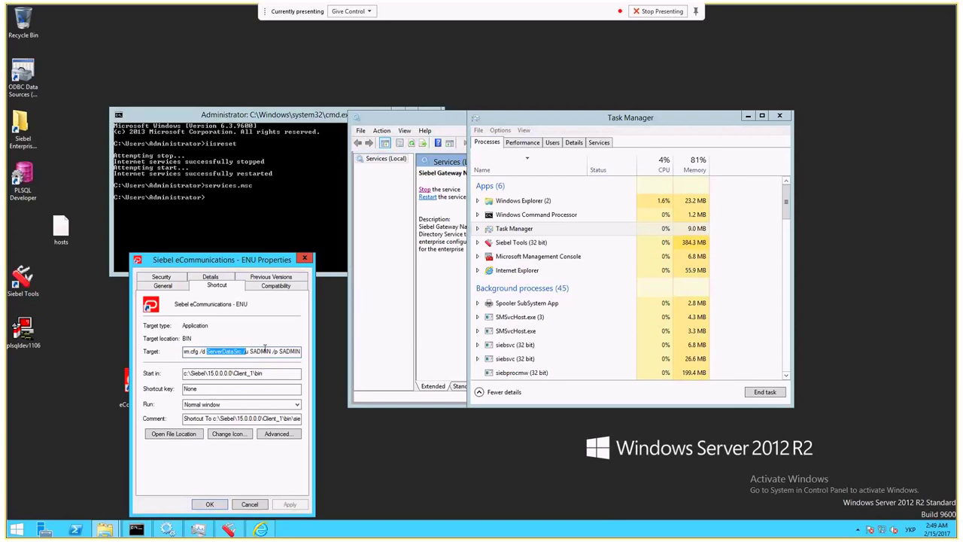
pyautogui.click(265, 349)
pyautogui.click(205, 352)
pyautogui.moveTo(195, 351); pyautogui.dragTo(216, 352)
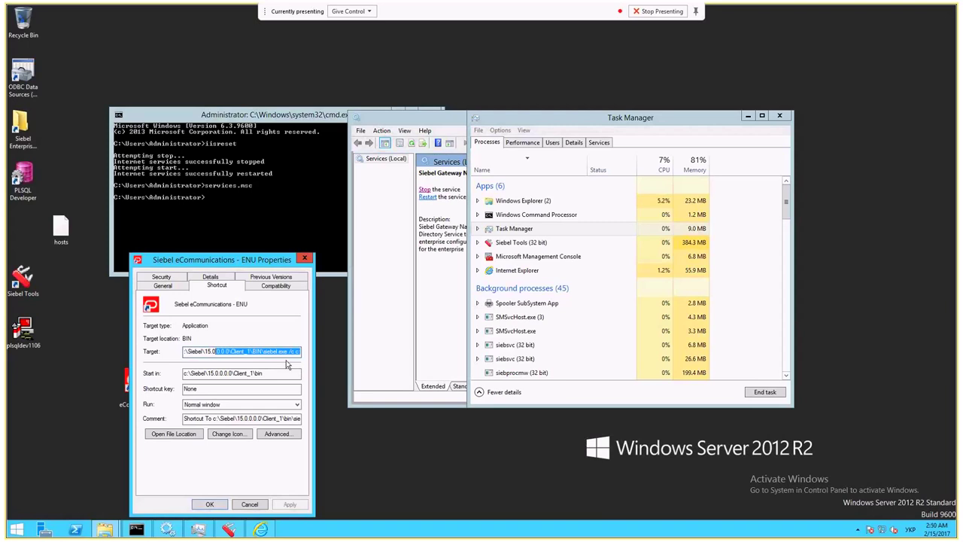
pyautogui.hotkey('shift', 'Right')
pyautogui.hotkey('shift', 'Right')
pyautogui.hotkey('shift', 'Right')
pyautogui.hotkey('shift', 'Right')
pyautogui.hotkey('shift', 'Right')
pyautogui.hotkey('shift', 'Right')
pyautogui.hotkey('shift', 'Right')
pyautogui.hotkey('shift', 'Right')
pyautogui.hotkey('shift', 'Right')
pyautogui.hotkey('shift', 'Right')
pyautogui.hotkey('shift', 'Right')
pyautogui.hotkey('shift', 'Right')
pyautogui.hotkey('shift', 'Right')
pyautogui.hotkey('shift', 'Right')
pyautogui.hotkey('shift', 'Right')
pyautogui.hotkey('shift', 'Right')
pyautogui.hotkey('shift', 'Right')
pyautogui.hotkey('shift', 'Right')
pyautogui.hotkey('shift', 'Right')
pyautogui.hotkey('shift', 'Right')
pyautogui.hotkey('shift', 'Right')
pyautogui.hotkey('shift', 'Right')
pyautogui.hotkey('shift', 'Right')
pyautogui.hotkey('shift', 'Right')
pyautogui.hotkey('shift', 'Right')
pyautogui.hotkey('shift', 'Right')
pyautogui.hotkey('shift', 'Right')
pyautogui.hotkey('shift', 'Right')
pyautogui.hotkey('shift', 'Right')
pyautogui.hotkey('shift', 'Right')
pyautogui.hotkey('shift', 'Right')
pyautogui.hotkey('shift', 'Right')
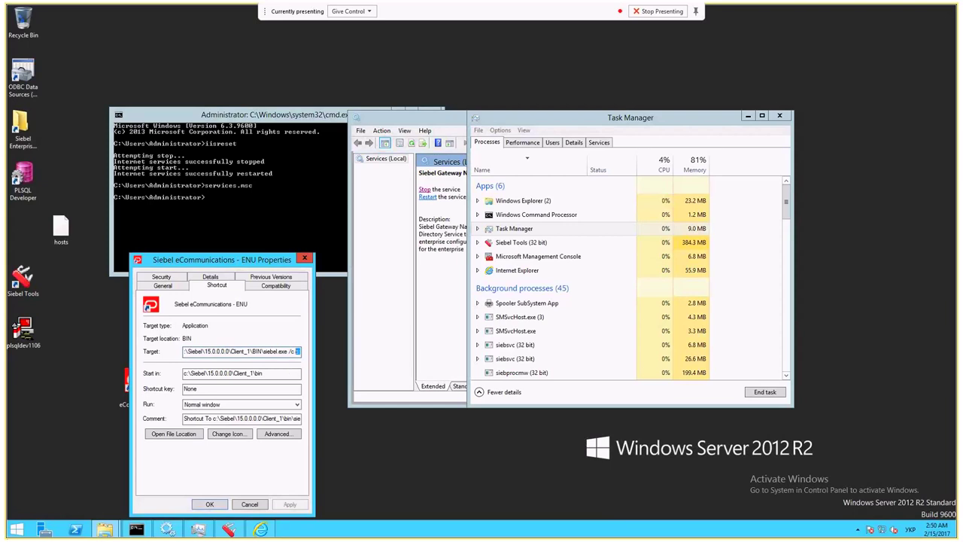
# Open the client's scomm.cfg in Notepad via the Run prompt with the pasted path.
pyautogui.press('super+r')
pyautogui.write('c:\\Siebel\\15.0.0.0.0\\Client_1\\bin\\enu\\scomm.cfg')
pyautogui.press('Return')
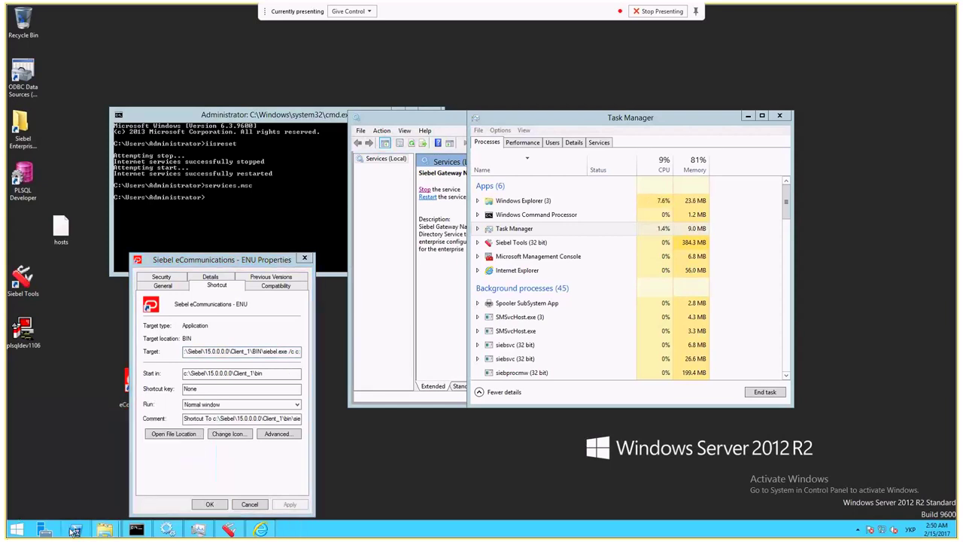
pyautogui.moveTo(344, 105); pyautogui.dragTo(637, 48)
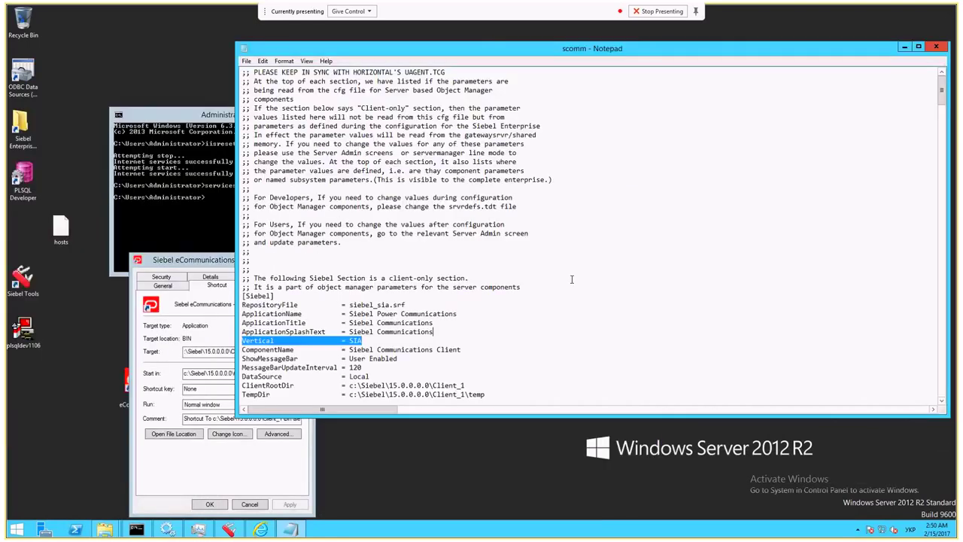
# Review the [ServerDataSrc] section: TableOwner SIEBEL, EnterpriseServer SBA_82 and the FileSystem path.
pyautogui.scroll(-15, 580, 284)
pyautogui.scroll(-10, 587, 288)
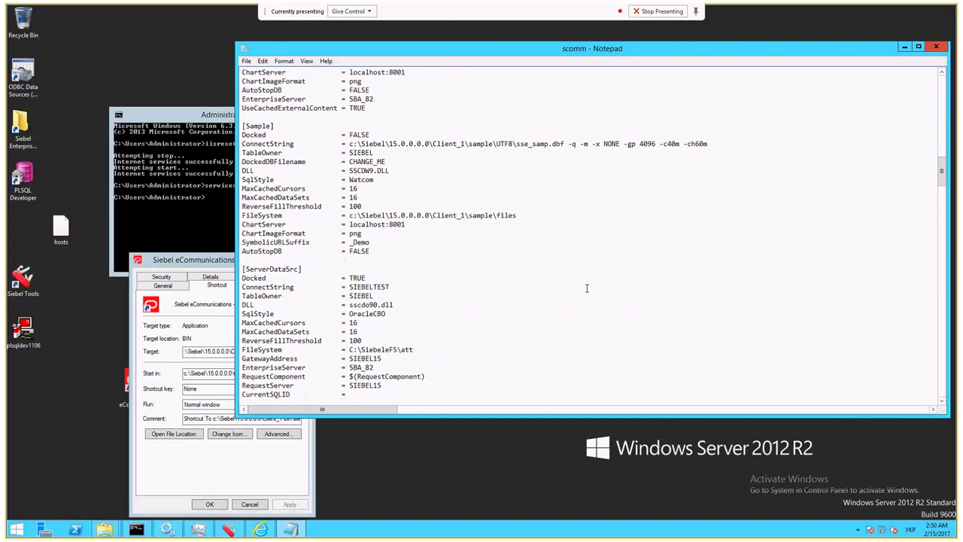
pyautogui.moveTo(244, 160); pyautogui.dragTo(392, 332)
pyautogui.click(501, 301)
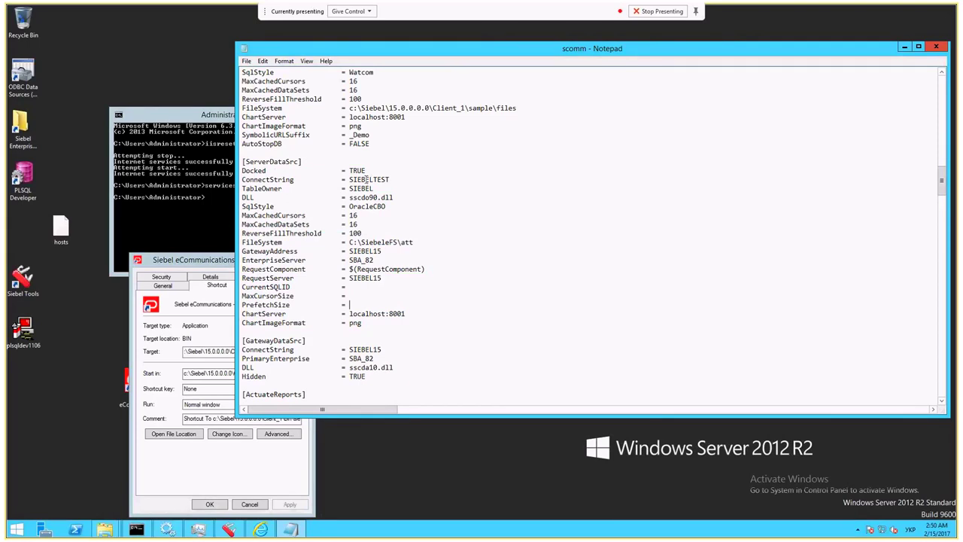
pyautogui.doubleClick(366, 188)
pyautogui.moveTo(349, 260); pyautogui.dragTo(443, 262)
pyautogui.moveTo(414, 242); pyautogui.dragTo(351, 238)
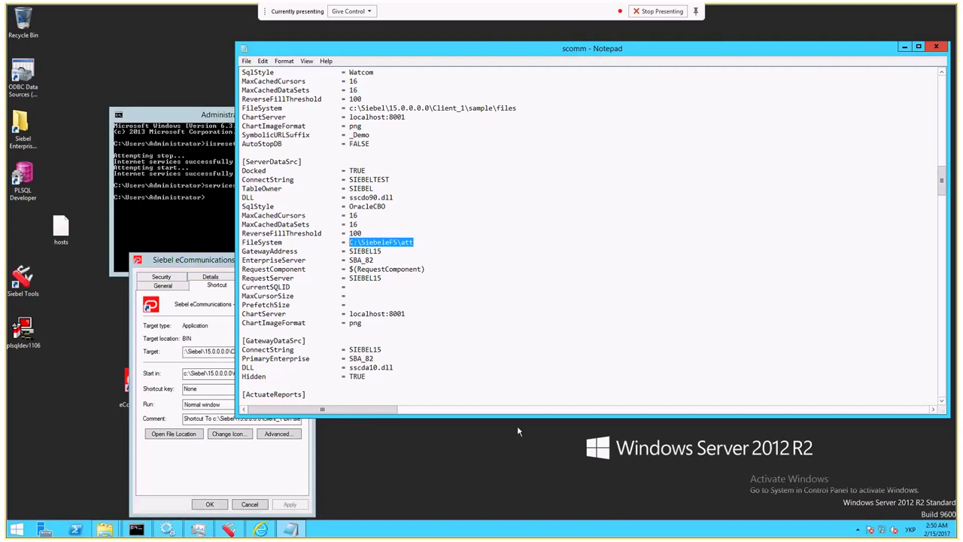
# Point out EnableOpenUI = FALSE under [InfraUIFramework], then close scomm.cfg.
pyautogui.scroll(-4, 499, 358)
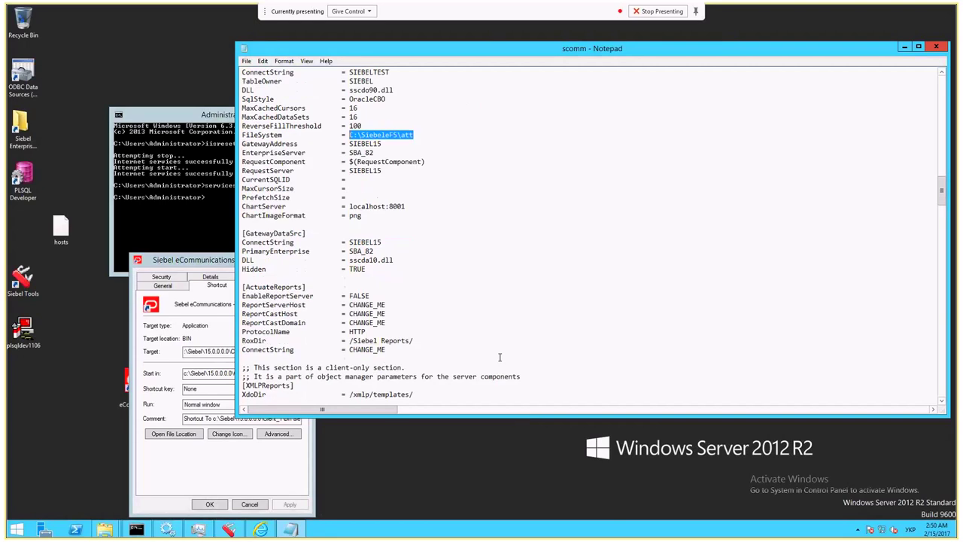
pyautogui.scroll(-3, 499, 357)
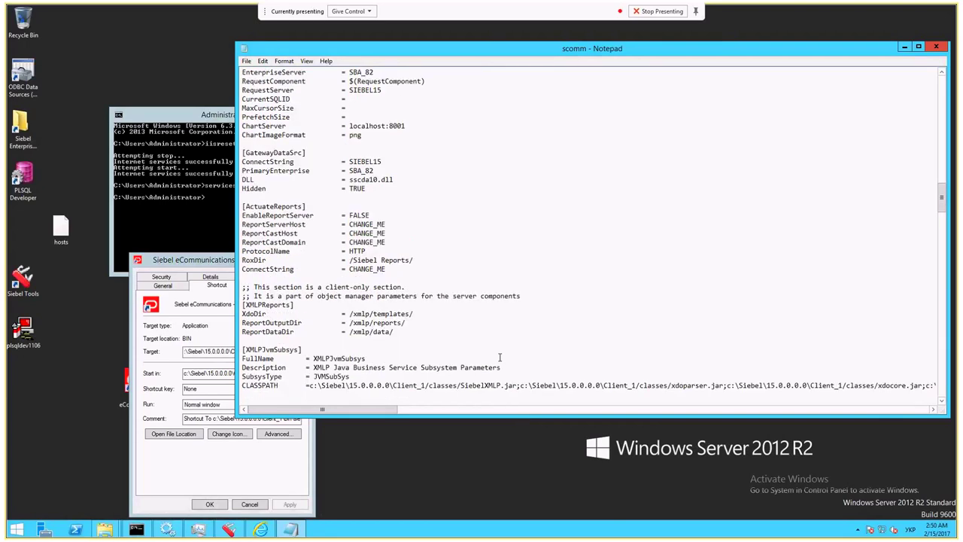
pyautogui.scroll(-4, 500, 357)
pyautogui.scroll(-5, 500, 358)
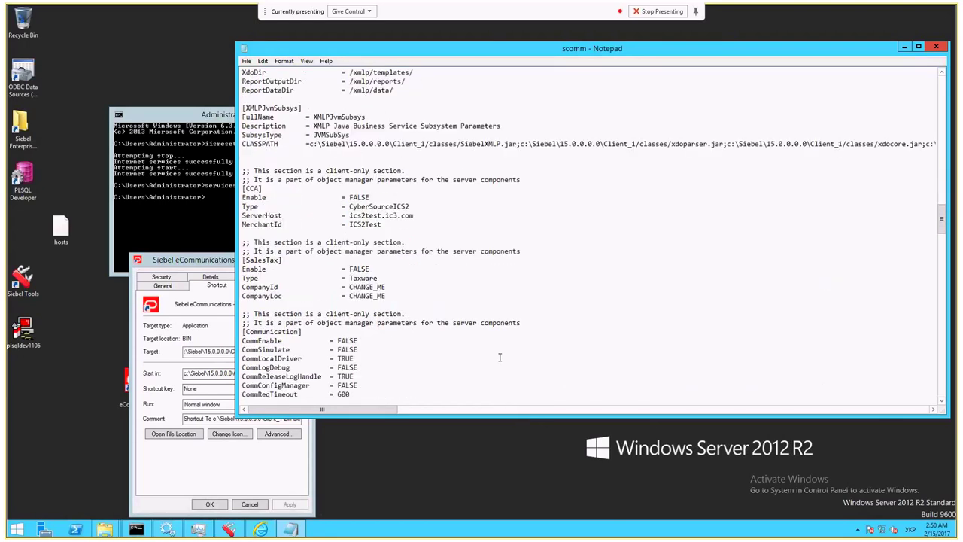
pyautogui.scroll(-5, 500, 358)
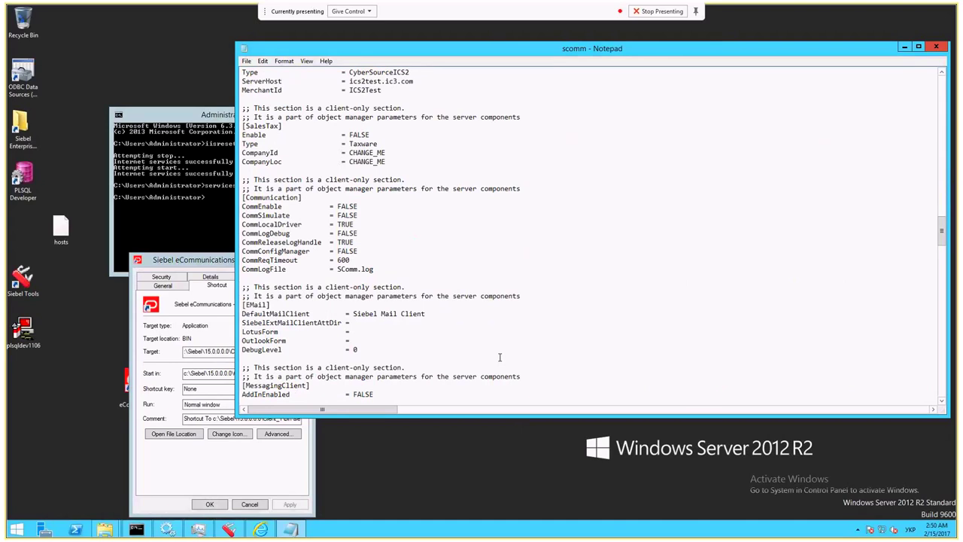
pyautogui.scroll(-6, 500, 358)
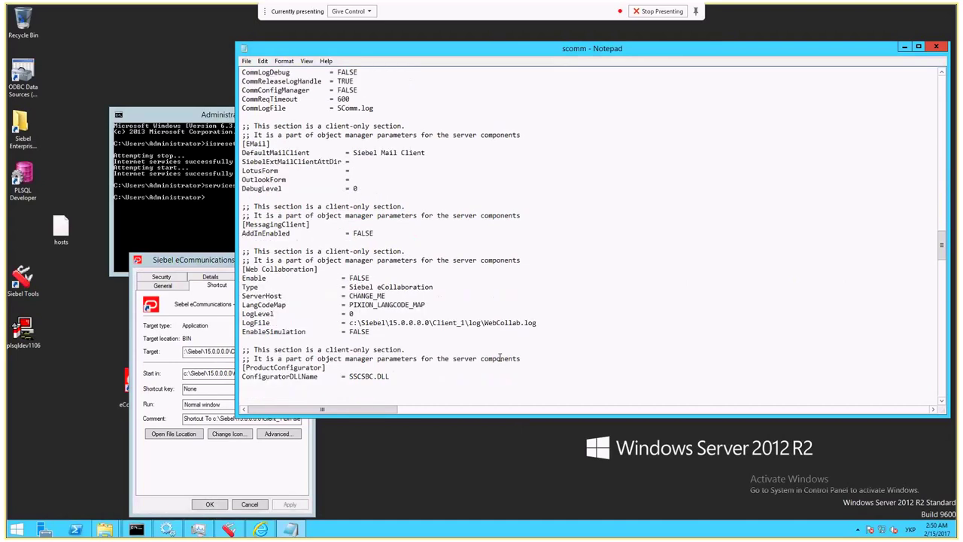
pyautogui.scroll(-14, 499, 358)
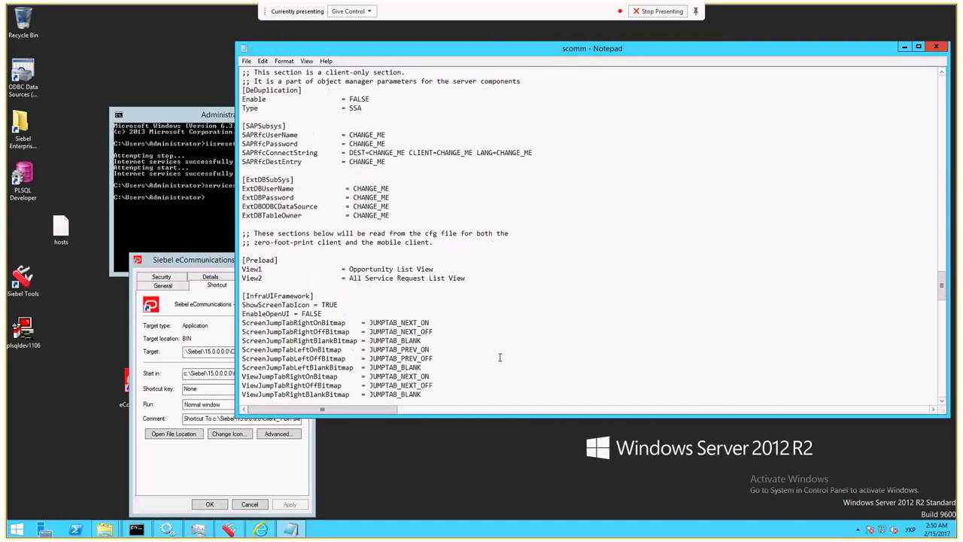
pyautogui.click(243, 313)
pyautogui.keyDown('shift'); pyautogui.click(337, 313); pyautogui.keyUp('shift')
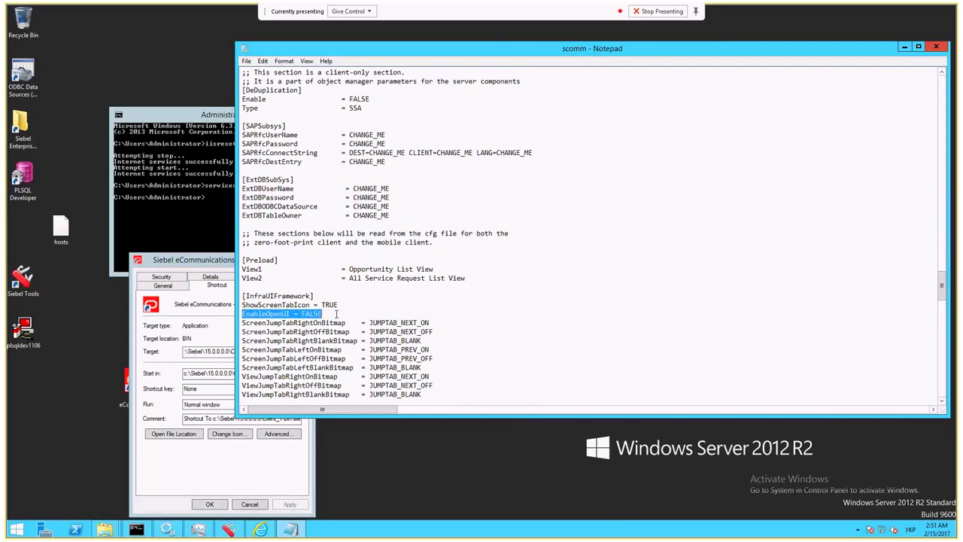
pyautogui.click(345, 313)
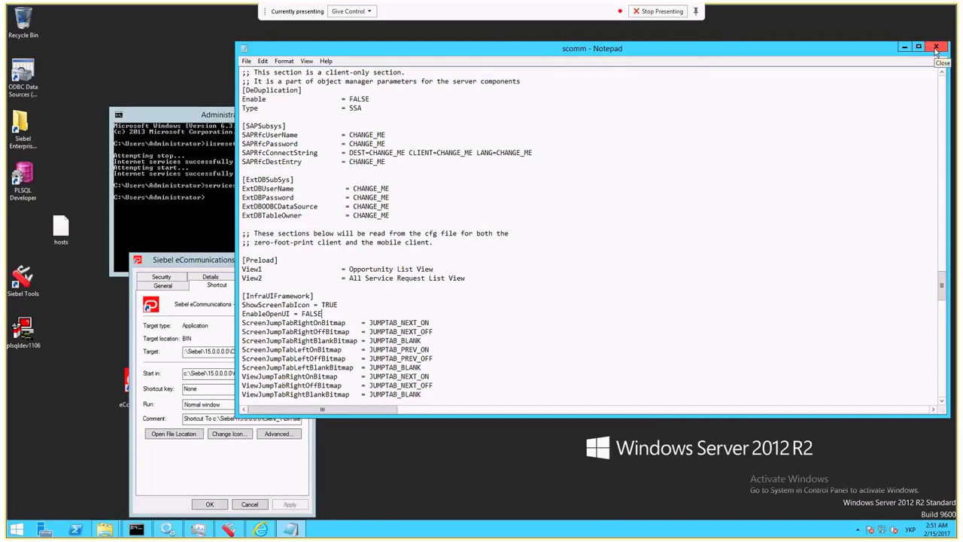
pyautogui.click(937, 49)
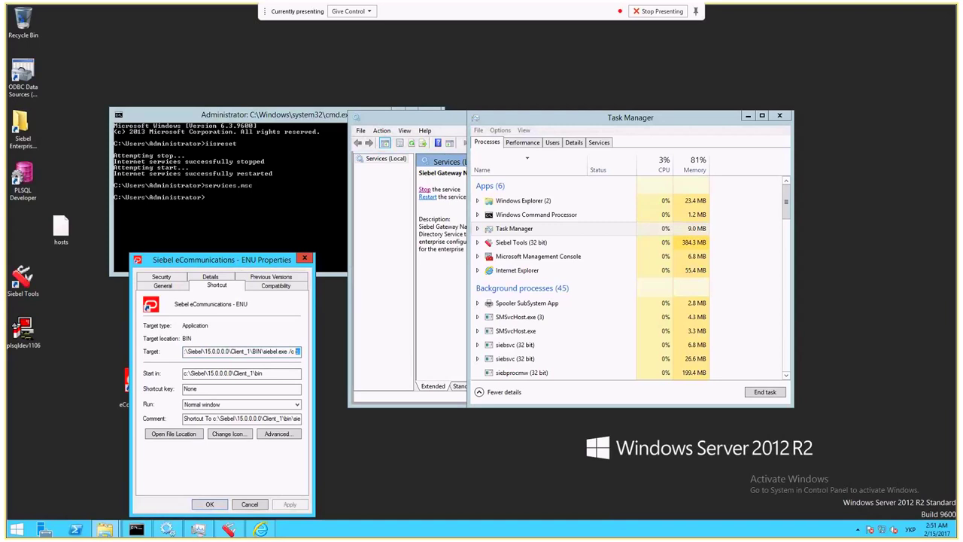
# Show PowerPoint slide 5, 'Siebel IP 2015 HI', highlighting the 10.11.78.253 address.
pyautogui.hotkey('alt', 'Tab')
pyautogui.click(64, 336)
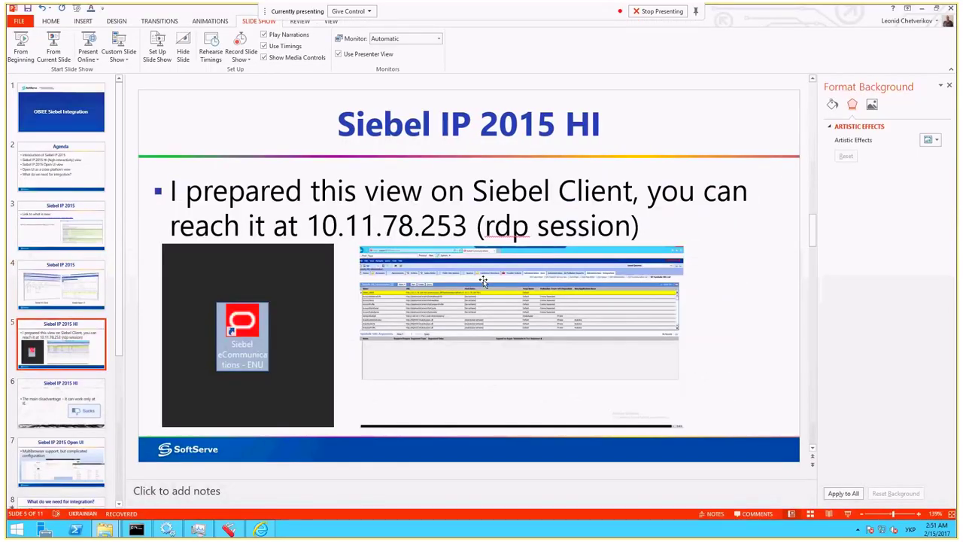
pyautogui.moveTo(319, 224); pyautogui.dragTo(472, 223)
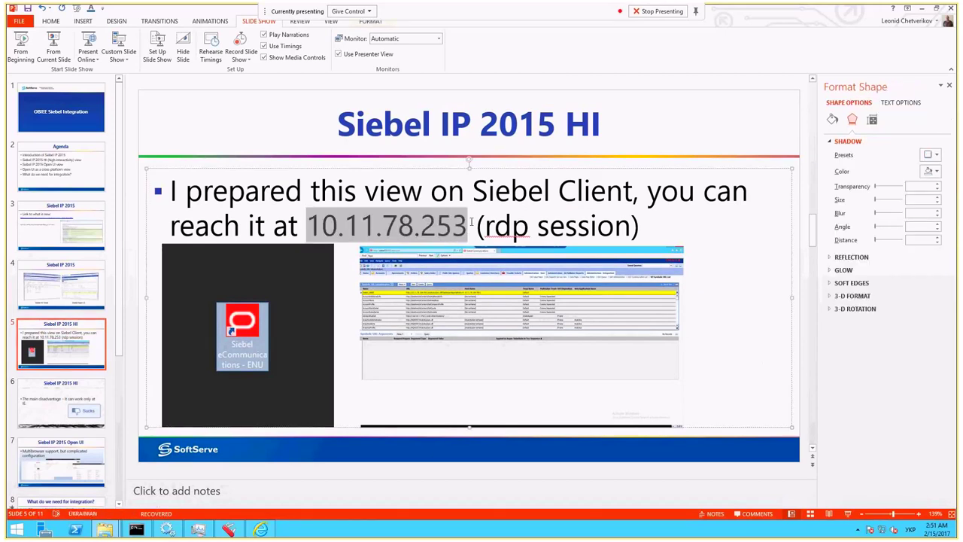
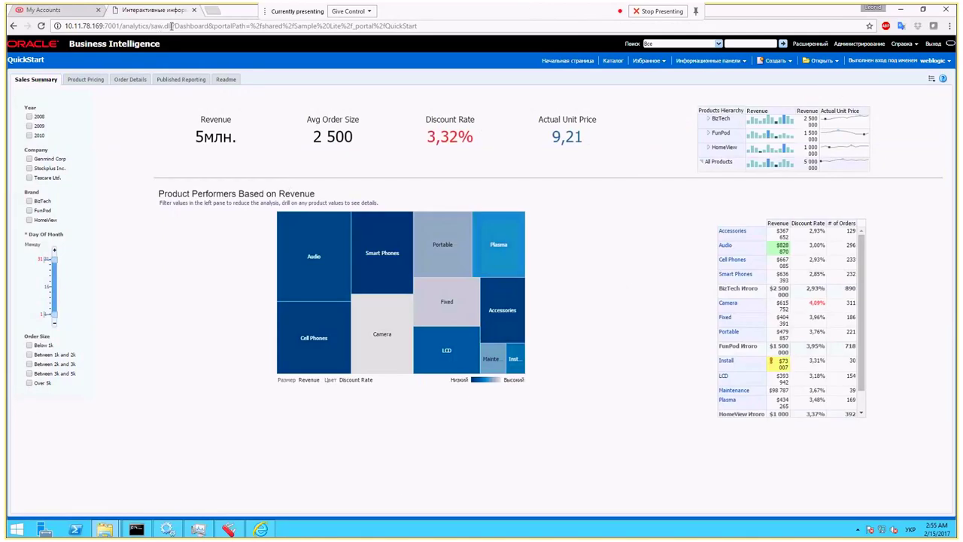
# Highlight the dashboard URL parts: port 7001, analytics, saw.dll and Dashboard.
pyautogui.moveTo(173, 26); pyautogui.dragTo(88, 27)
pyautogui.doubleClick(112, 27)
pyautogui.doubleClick(144, 26)
pyautogui.doubleClick(158, 27)
pyautogui.doubleClick(193, 26)
pyautogui.click(218, 26)
# Point out the NQUser and NQPassword URL parameters on the presentation slide.
pyautogui.hotkey('alt', 'Tab')
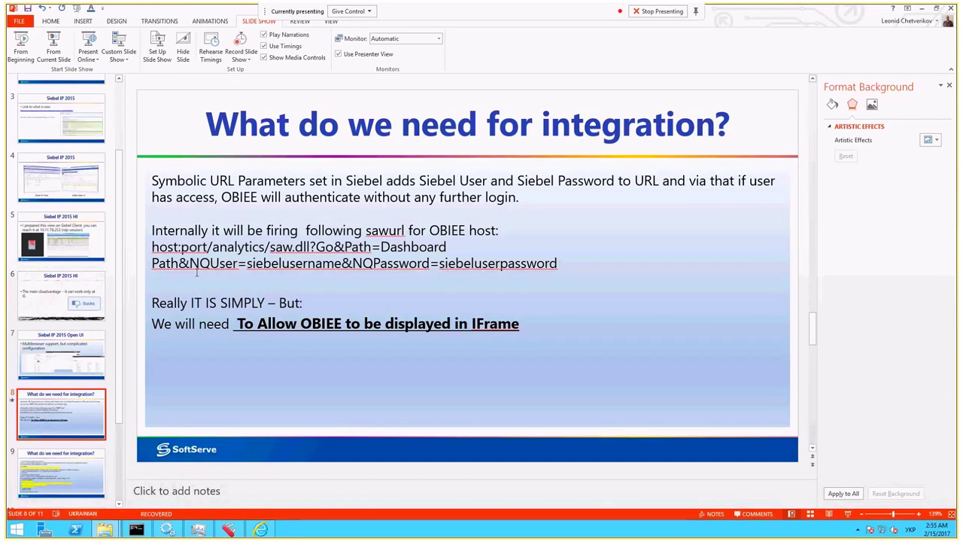
pyautogui.moveTo(190, 263); pyautogui.dragTo(561, 265)
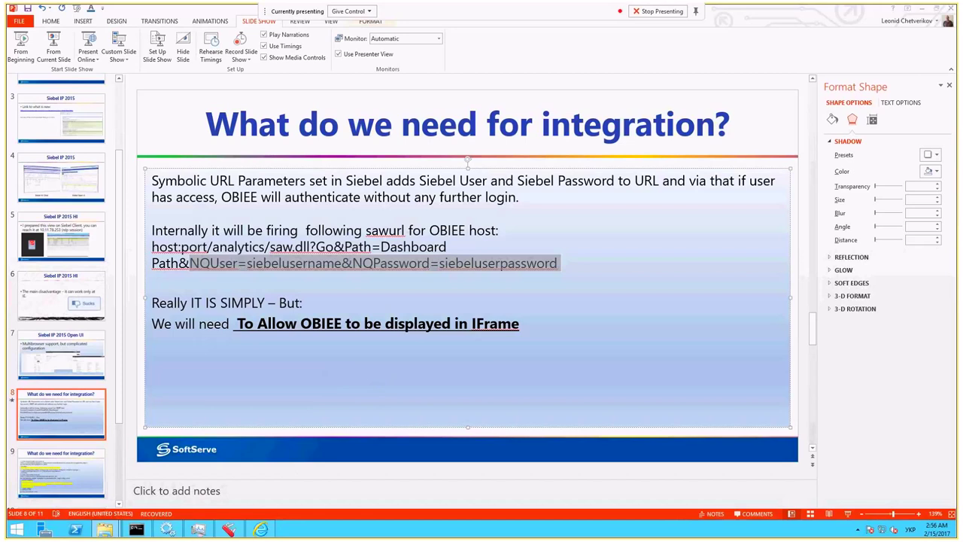
pyautogui.hotkey('alt', 'Tab')
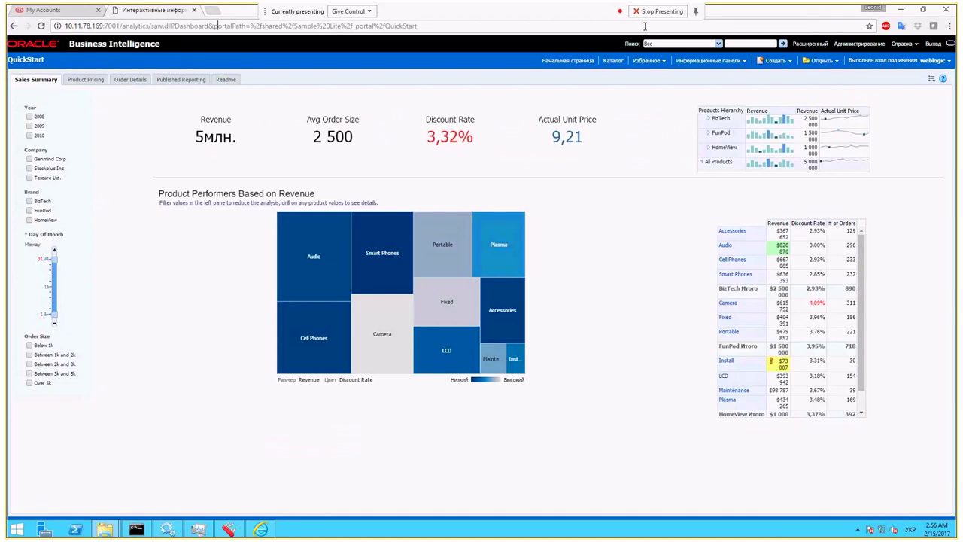
# Log off, return to the sign-in page and clear the autofilled password.
pyautogui.click(934, 43)
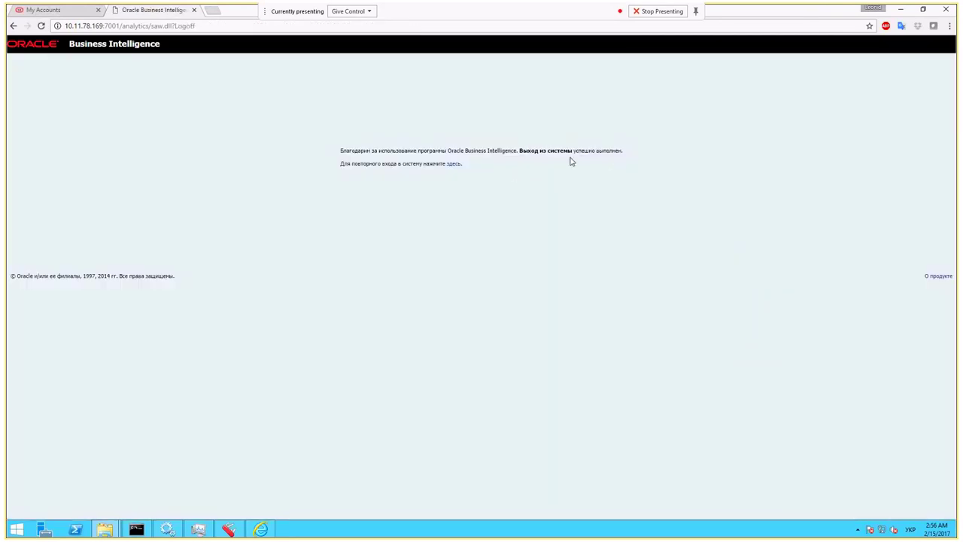
pyautogui.click(452, 165)
pyautogui.click(465, 180)
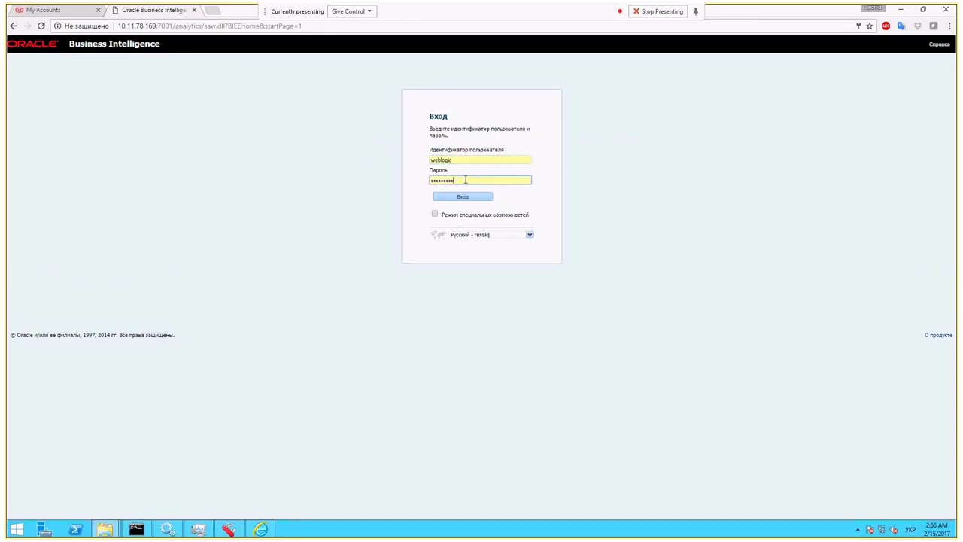
pyautogui.hotkey('ctrl', 'a')
pyautogui.press('BackSpace')
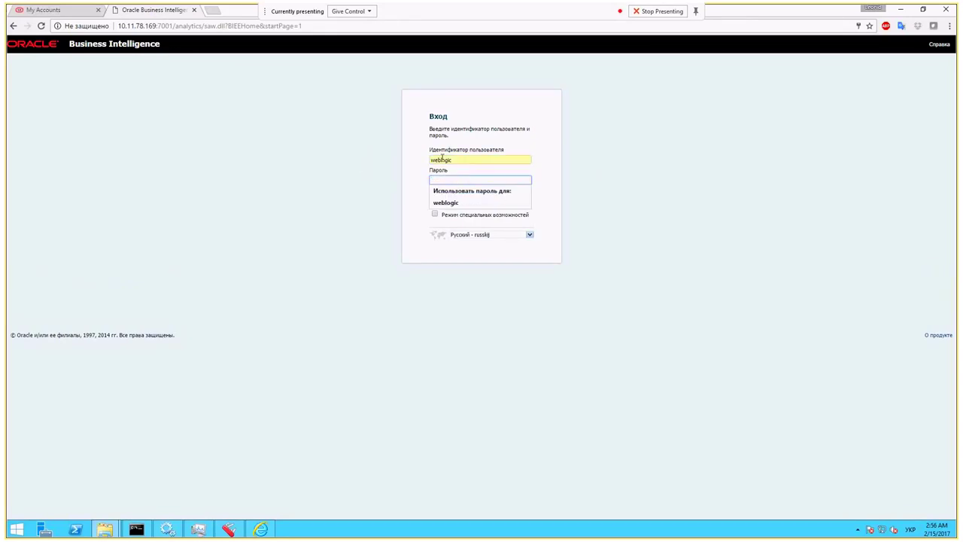
# Paste the account password and sign in, then retype the password after the login error.
pyautogui.click(450, 162)
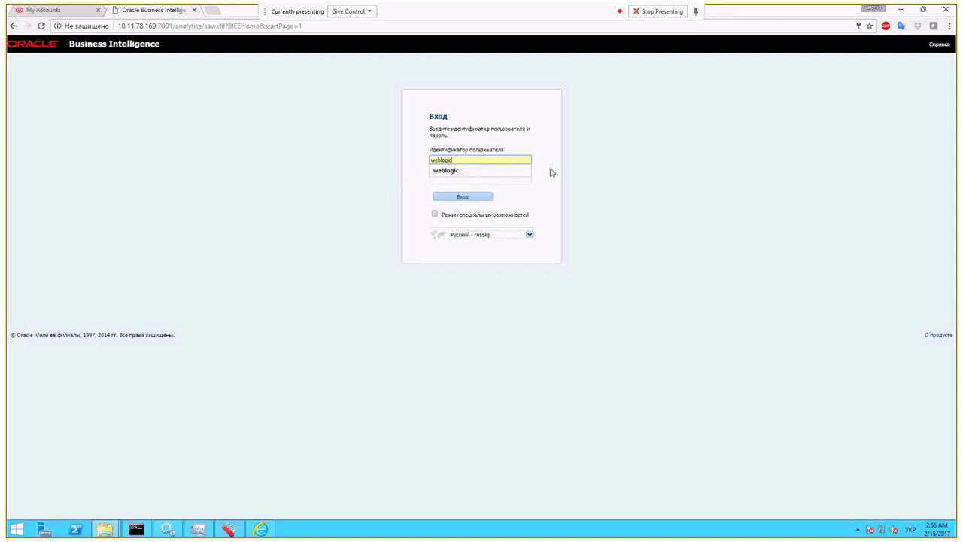
pyautogui.click(466, 181)
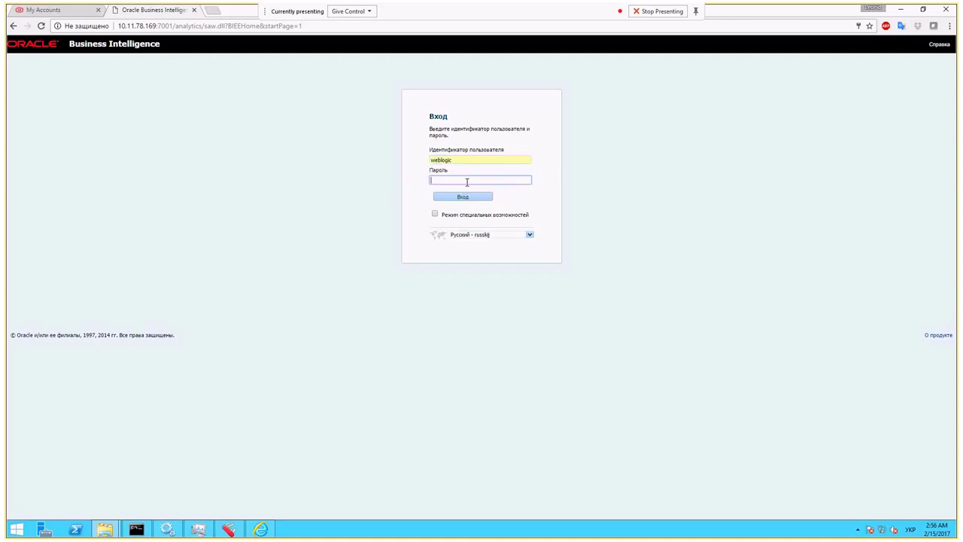
pyautogui.hotkey('ctrl', 'v')
pyautogui.click(475, 197)
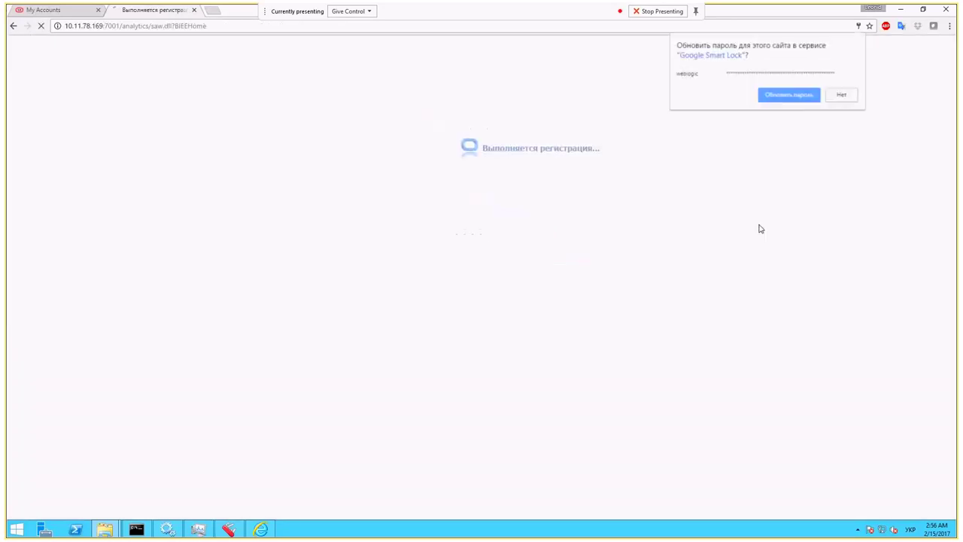
pyautogui.moveTo(466, 203); pyautogui.dragTo(404, 200)
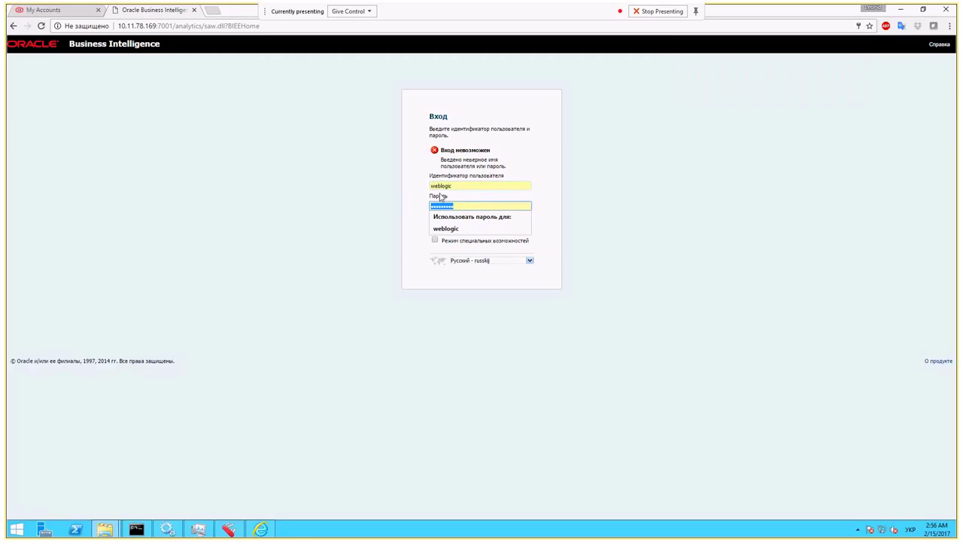
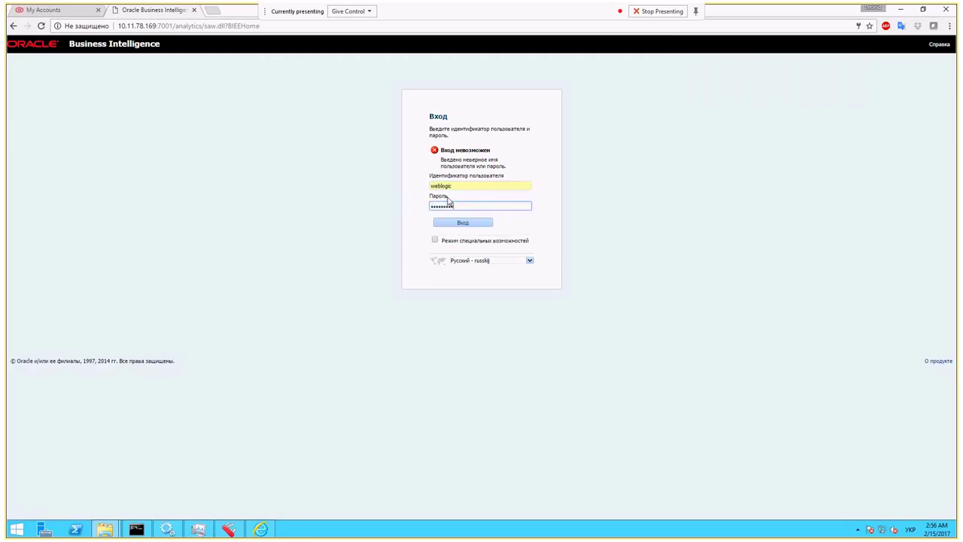
# Sign in to the Oracle BI QuickStart dashboard and return to its web address.
pyautogui.press('Return')
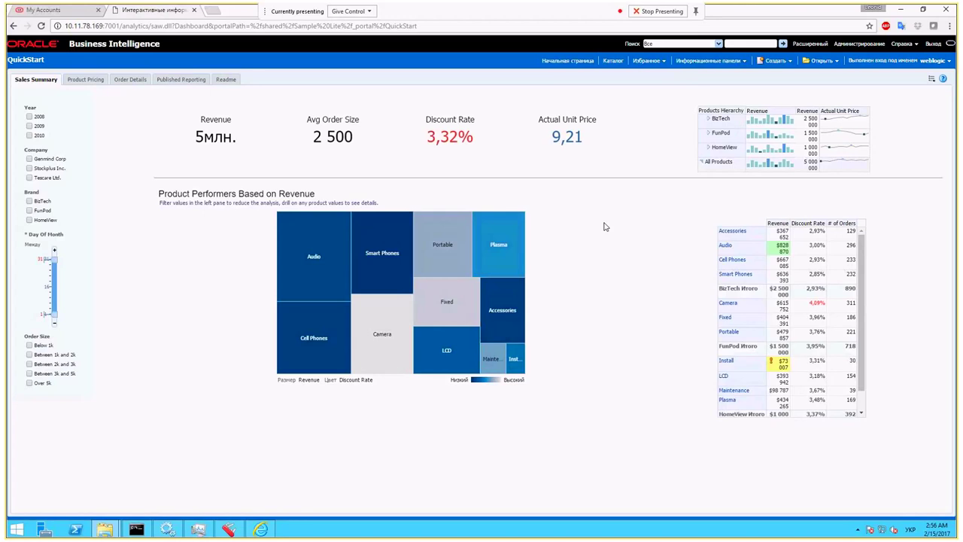
pyautogui.click(37, 10)
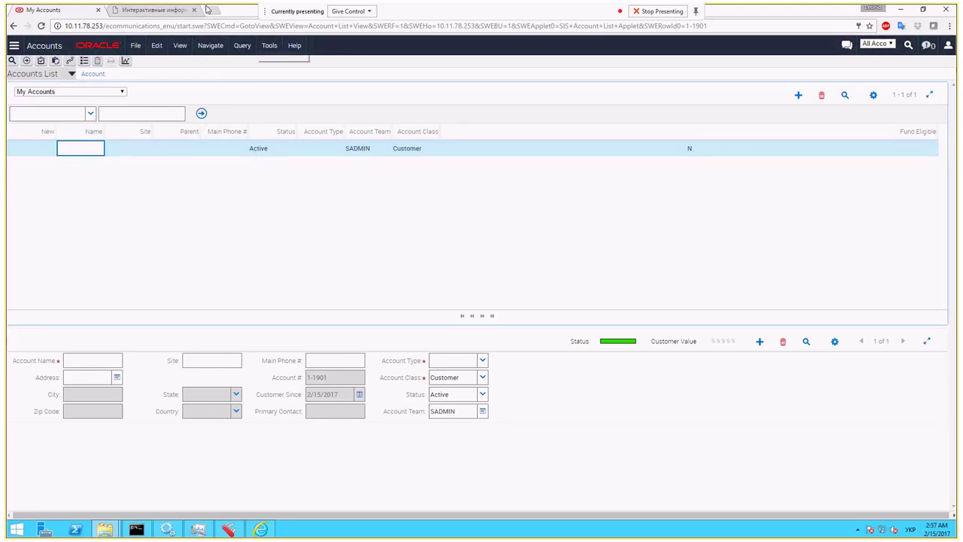
pyautogui.click(154, 11)
pyautogui.click(109, 27)
pyautogui.click(109, 27)
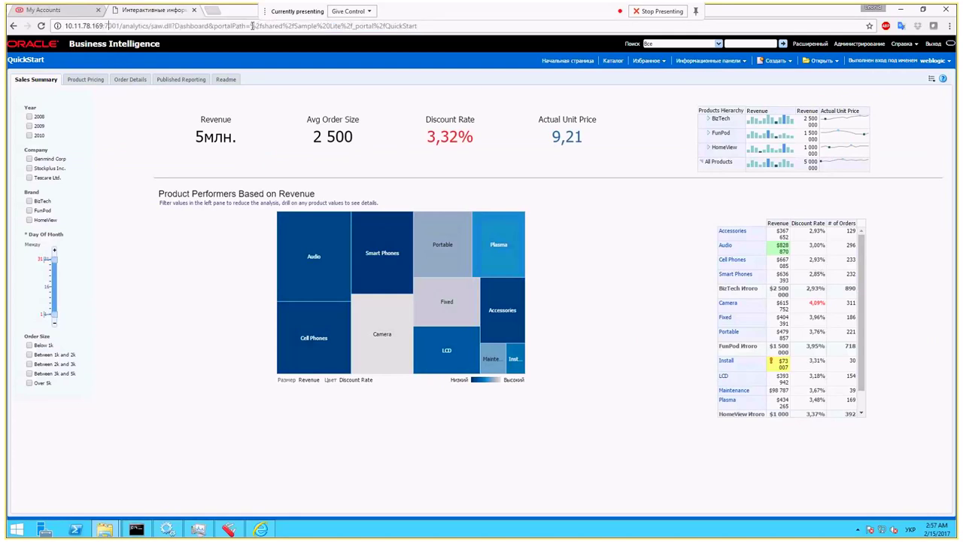
# Highlight the portalPath part of the dashboard URL, then go back to Siebel My Accounts.
pyautogui.moveTo(250, 26); pyautogui.dragTo(418, 25)
pyautogui.moveTo(523, 240)
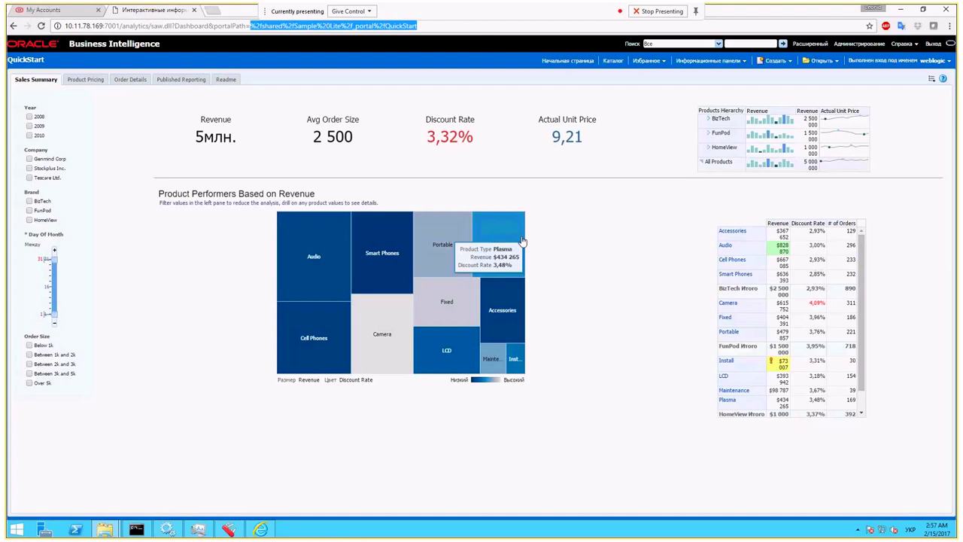
pyautogui.hotkey('ctrl', 'shift', 'Tab')
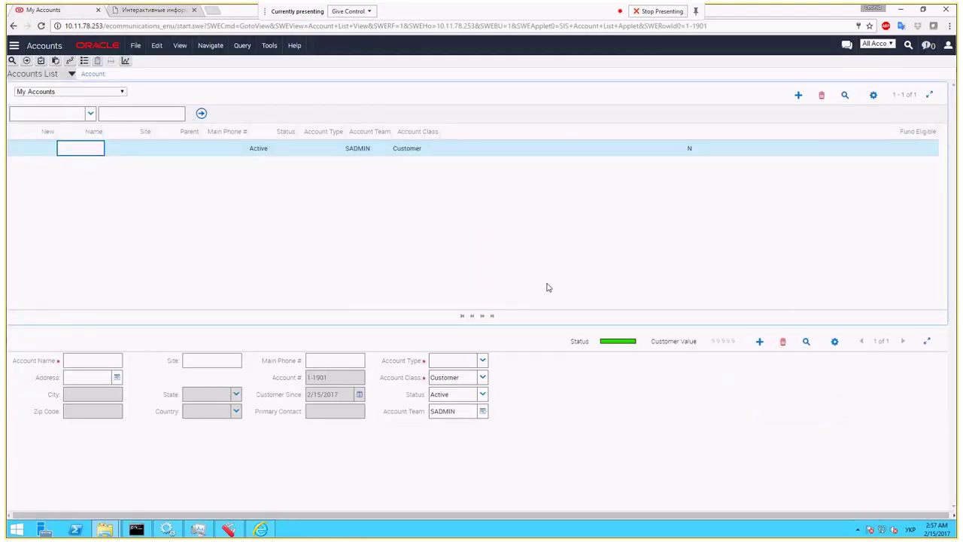
# Dismiss the required Name warning and leave the unfinished account for the Siebel Home page.
pyautogui.click(14, 46)
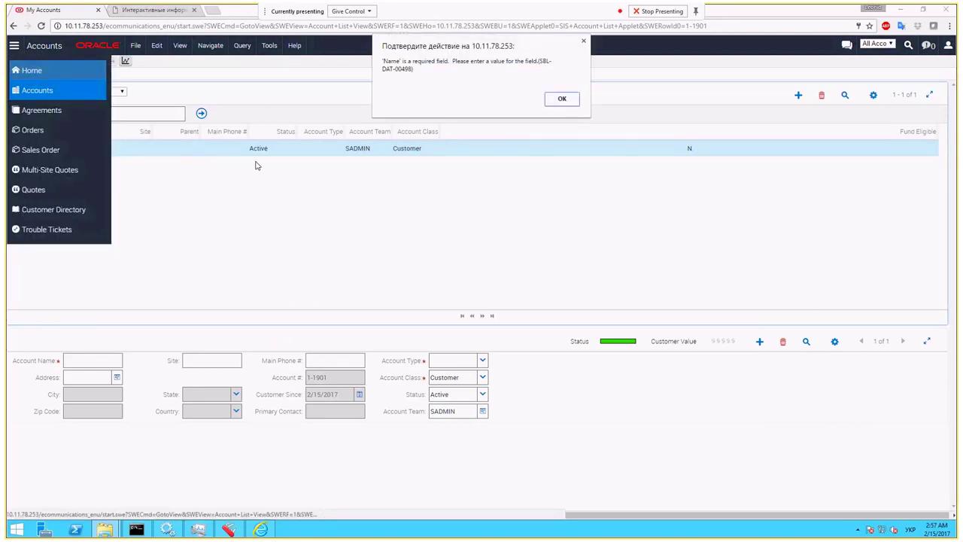
pyautogui.click(560, 99)
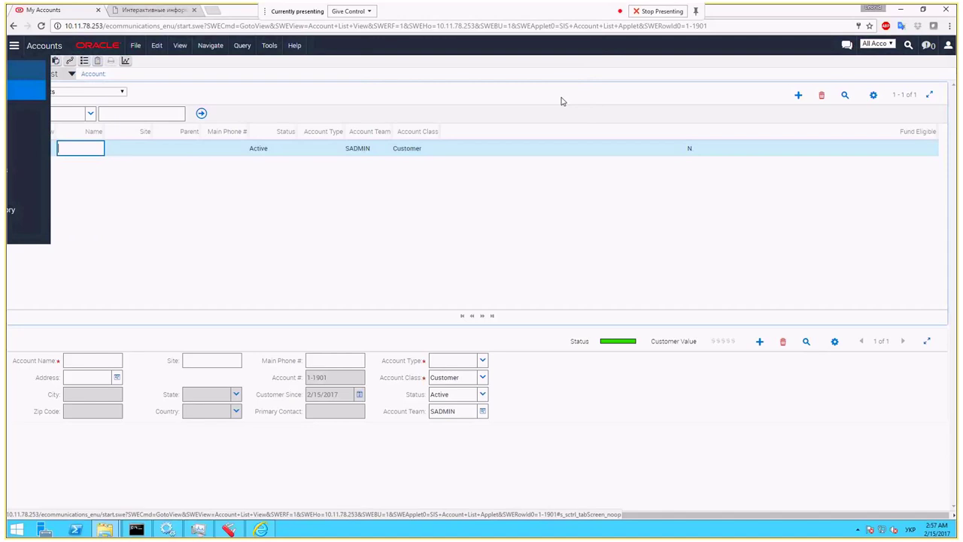
pyautogui.click(13, 45)
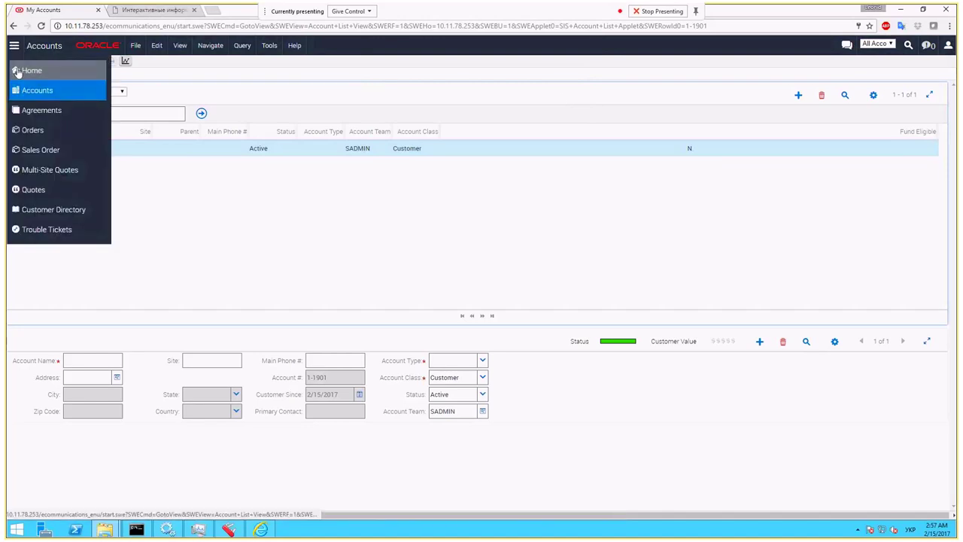
pyautogui.click(161, 204)
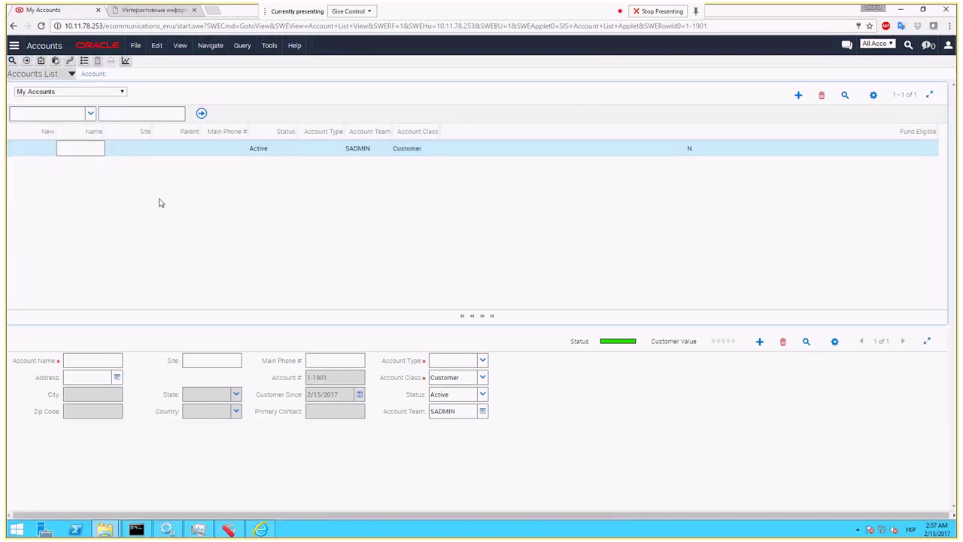
pyautogui.click(14, 46)
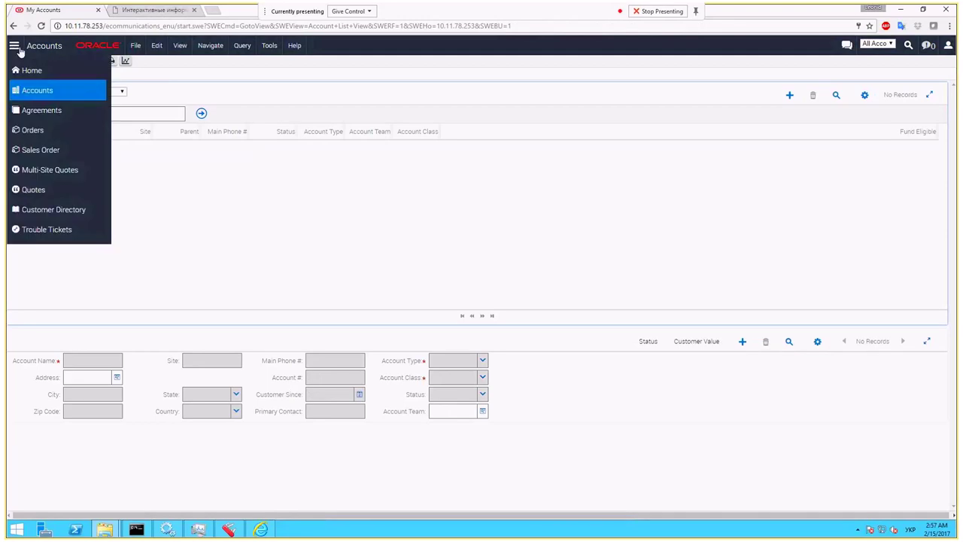
pyautogui.click(22, 69)
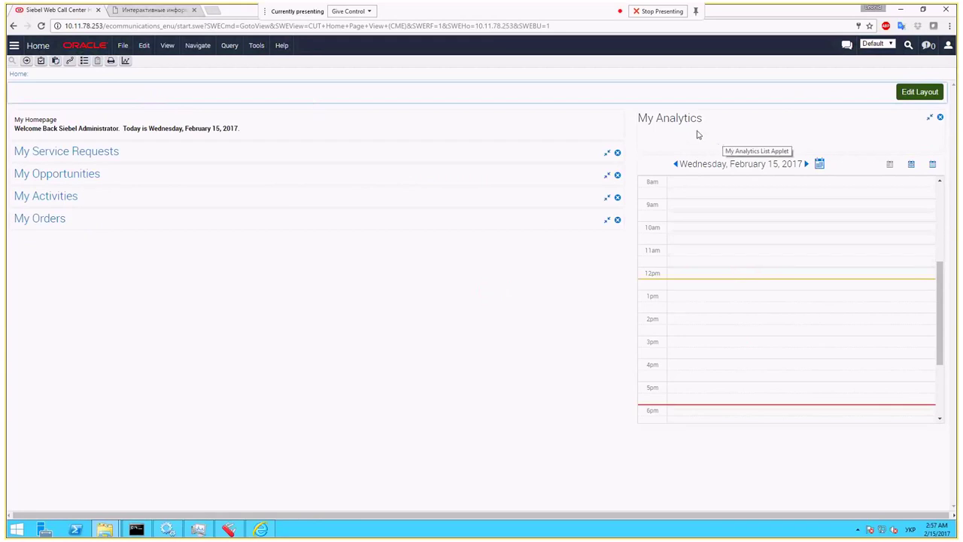
# Bring up the Site Map through Navigate with Ctrl+Shift+A.
pyautogui.rightClick(732, 138)
pyautogui.click(706, 136)
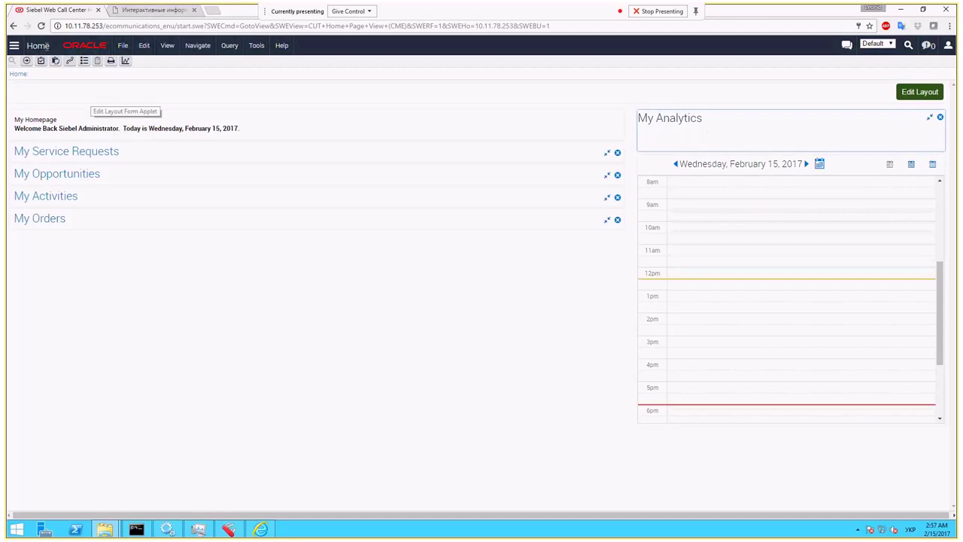
pyautogui.click(198, 45)
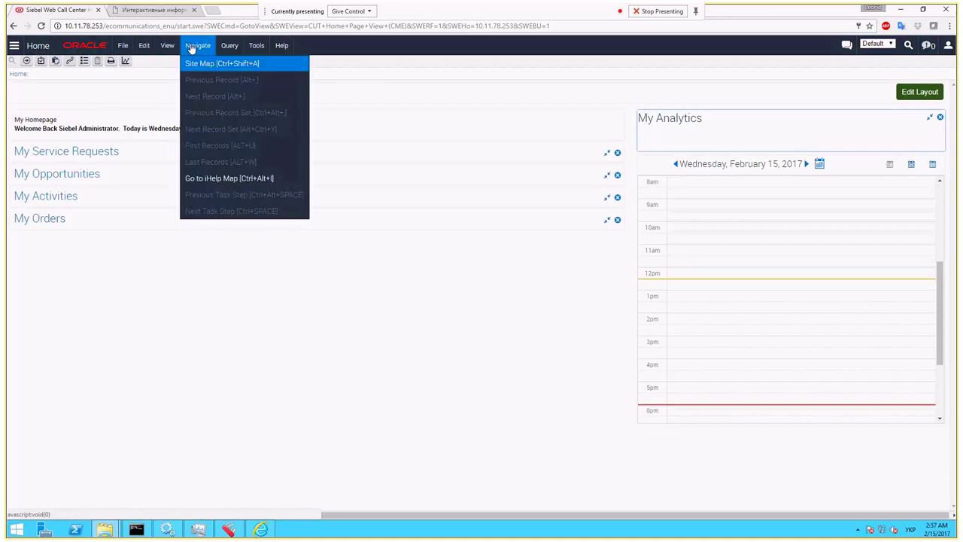
pyautogui.moveTo(225, 65)
pyautogui.hotkey('ctrl', 'shift', 'a')
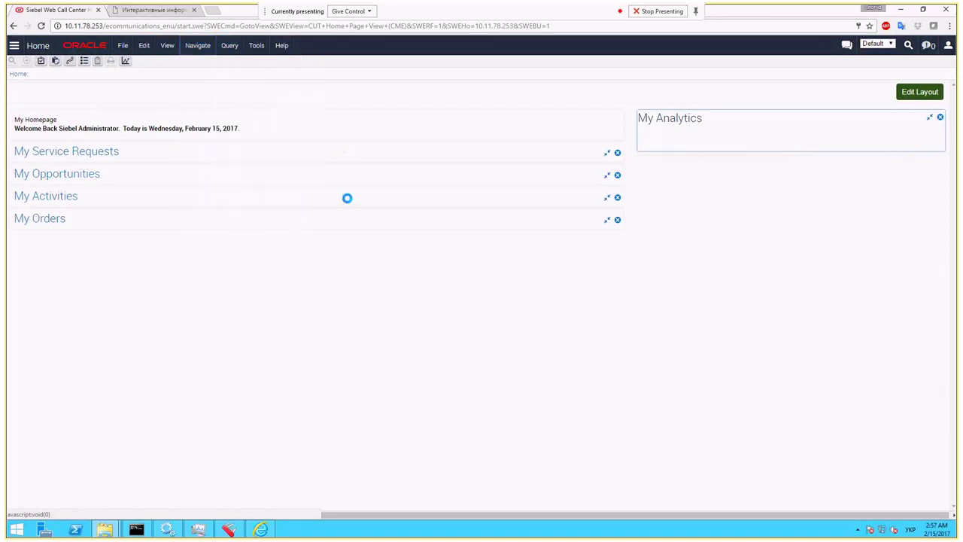
# Go to Administration - Integration and open the HTTP Host Administration list.
pyautogui.scroll(-4, 307, 266)
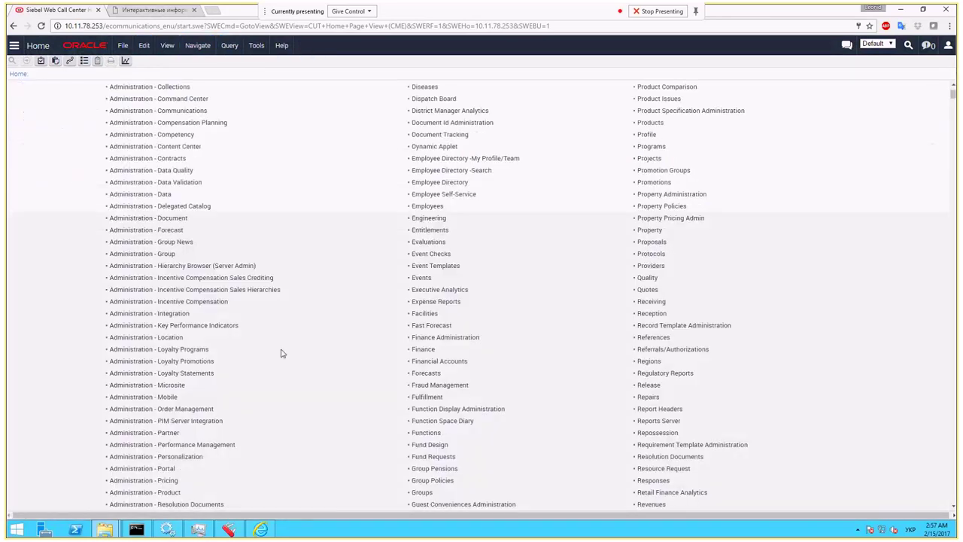
pyautogui.click(150, 313)
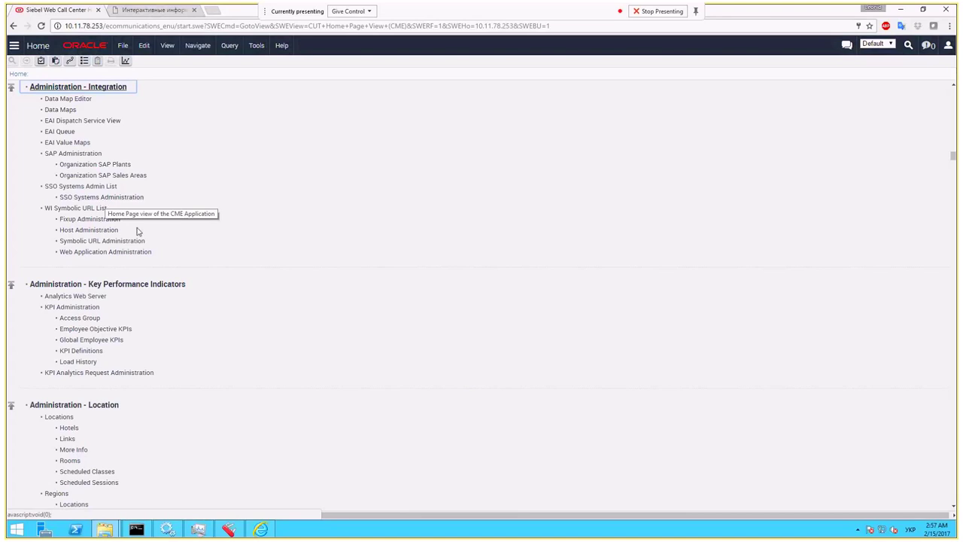
pyautogui.click(92, 230)
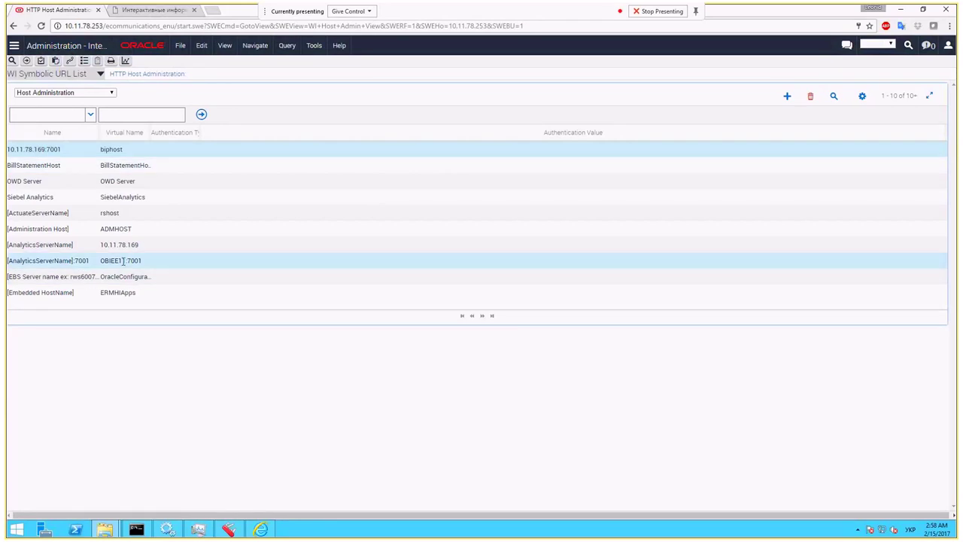
# Inspect the [AnalyticsServerName] host records and the OBIEE11:7001 virtual name.
pyautogui.click(43, 245)
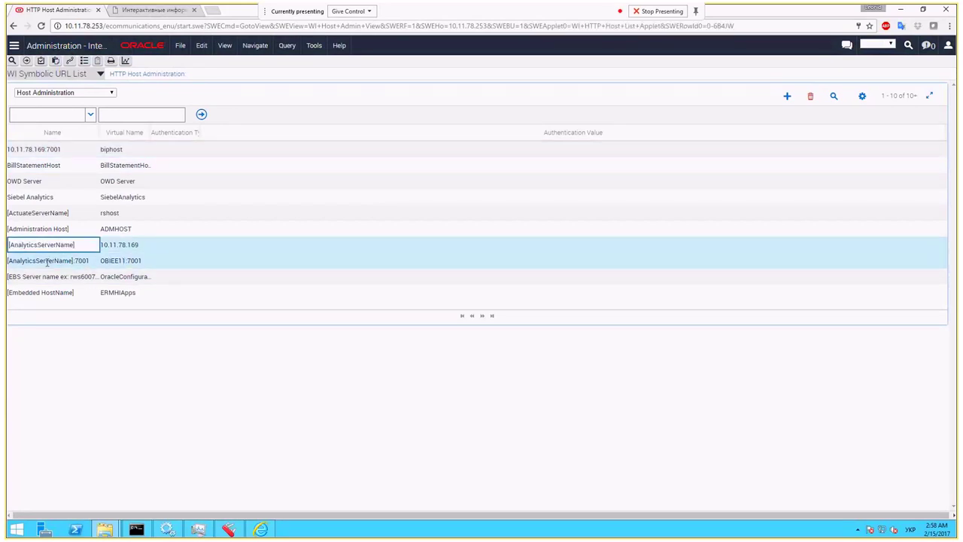
pyautogui.click(47, 262)
pyautogui.click(177, 261)
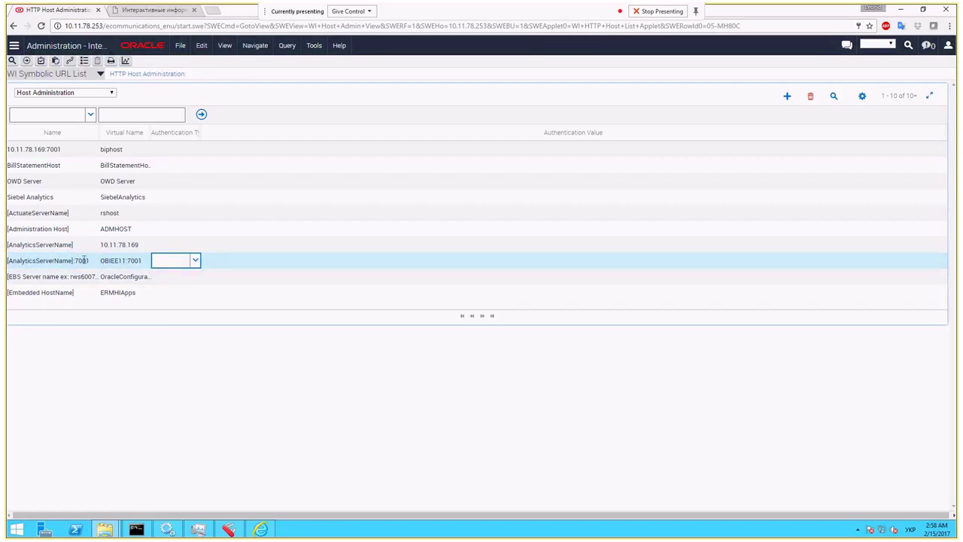
pyautogui.click(115, 261)
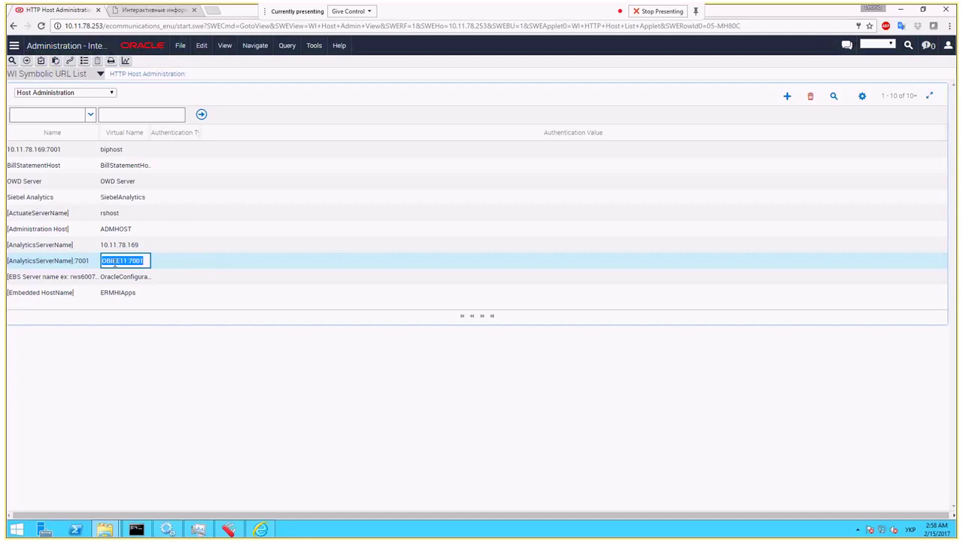
# Glance at the BI QuickStart dashboard, then switch to Symbolic URL Administration.
pyautogui.click(157, 12)
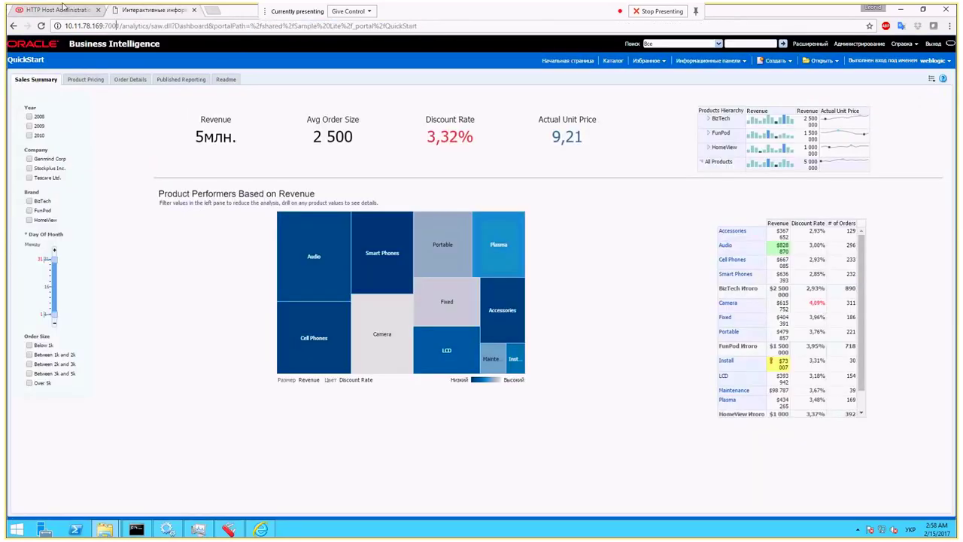
pyautogui.click(64, 10)
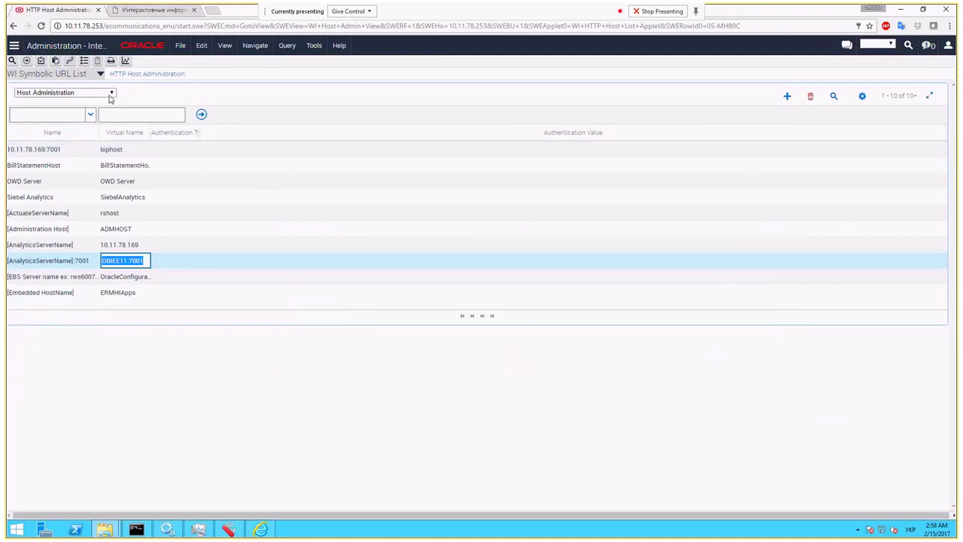
pyautogui.click(111, 94)
pyautogui.click(64, 110)
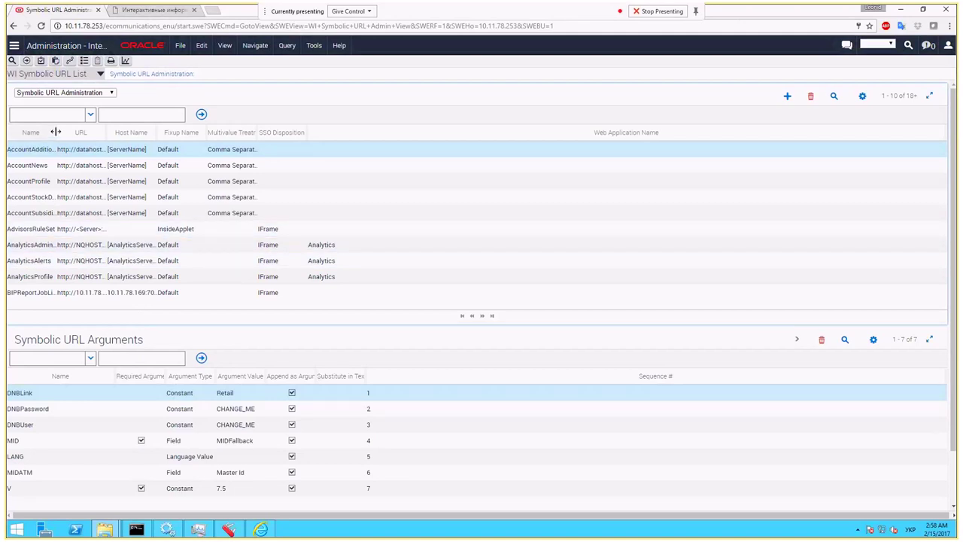
# Widen the Name, URL and Host Name columns and review AnalyticsAdministration's arguments (Cmd Admin, IFrameLogin:Syndicate Siebel).
pyautogui.moveTo(55, 131); pyautogui.dragTo(140, 132)
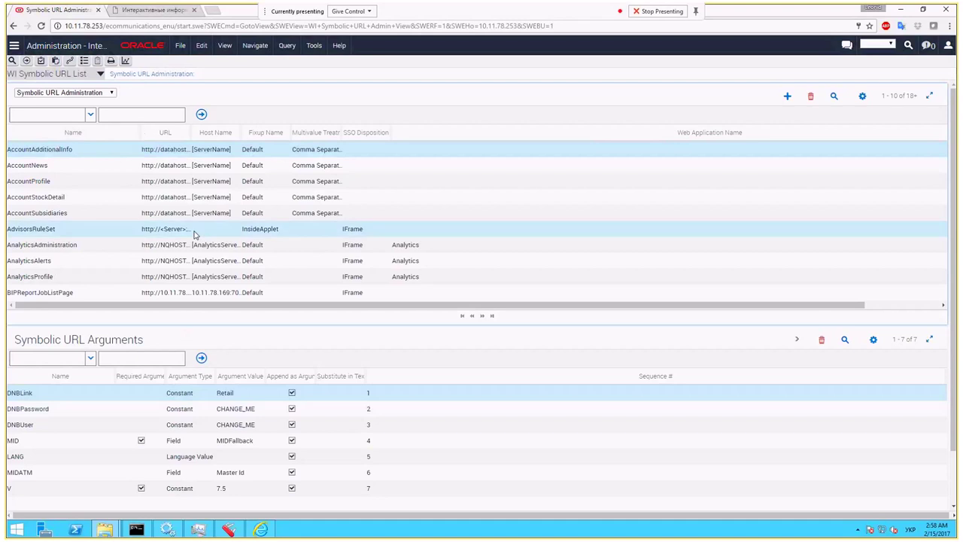
pyautogui.moveTo(190, 129); pyautogui.dragTo(335, 132)
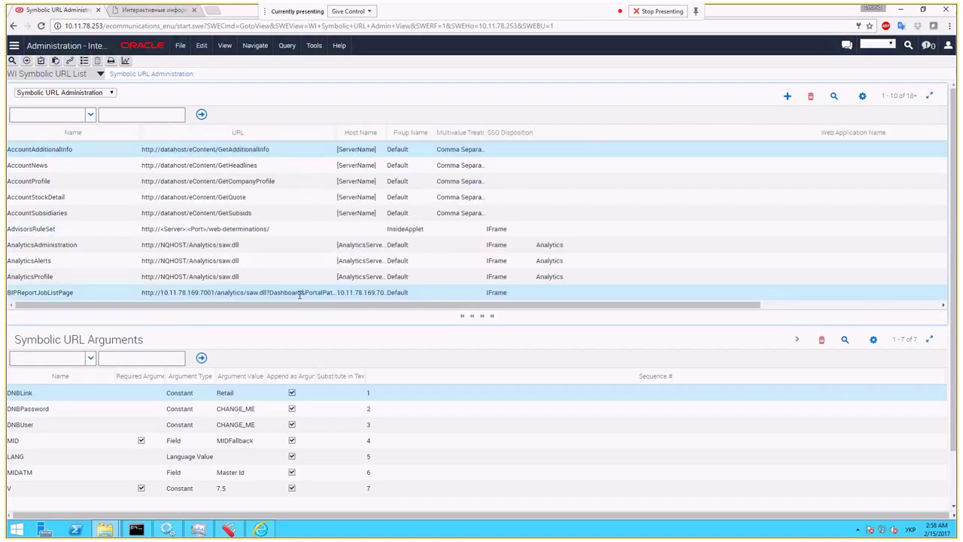
pyautogui.click(261, 252)
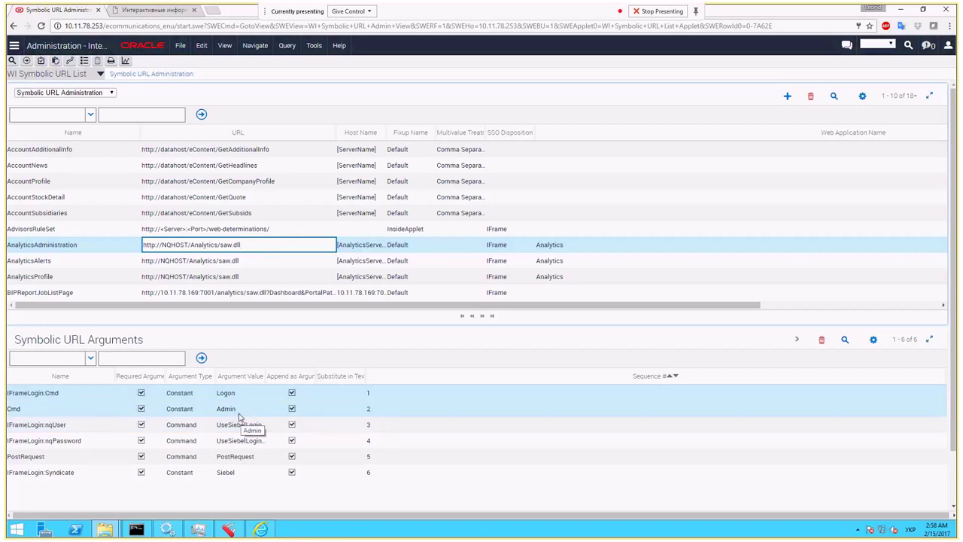
pyautogui.click(242, 410)
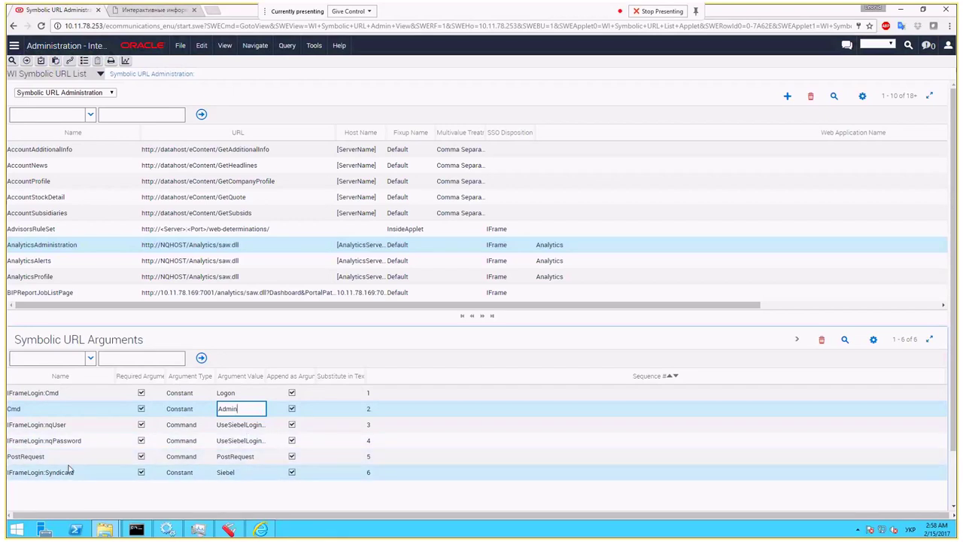
pyautogui.click(243, 474)
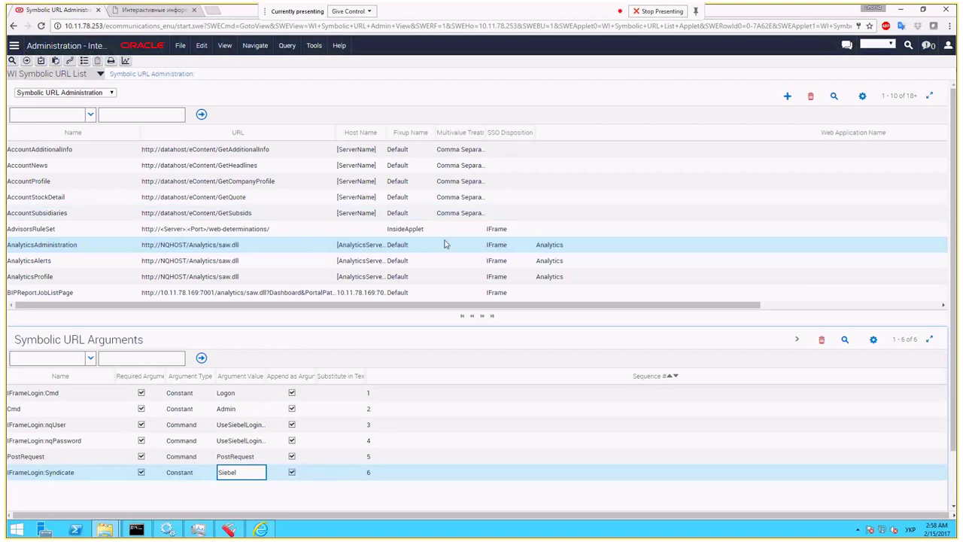
pyautogui.moveTo(388, 133); pyautogui.dragTo(482, 154)
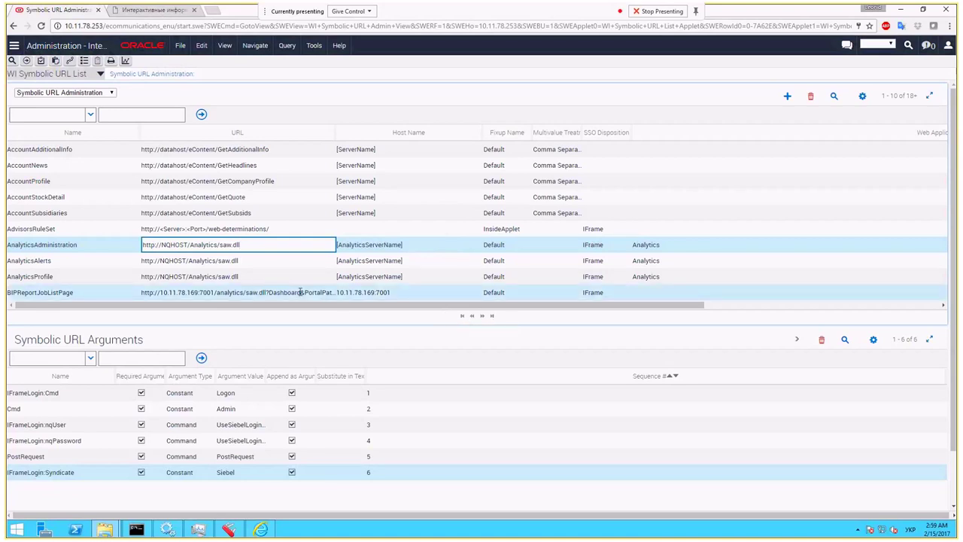
# Review BIPReportJobListPage's arguments, then show PowerPoint slide 9 on OBIEE IFrame configuration.
pyautogui.click(46, 292)
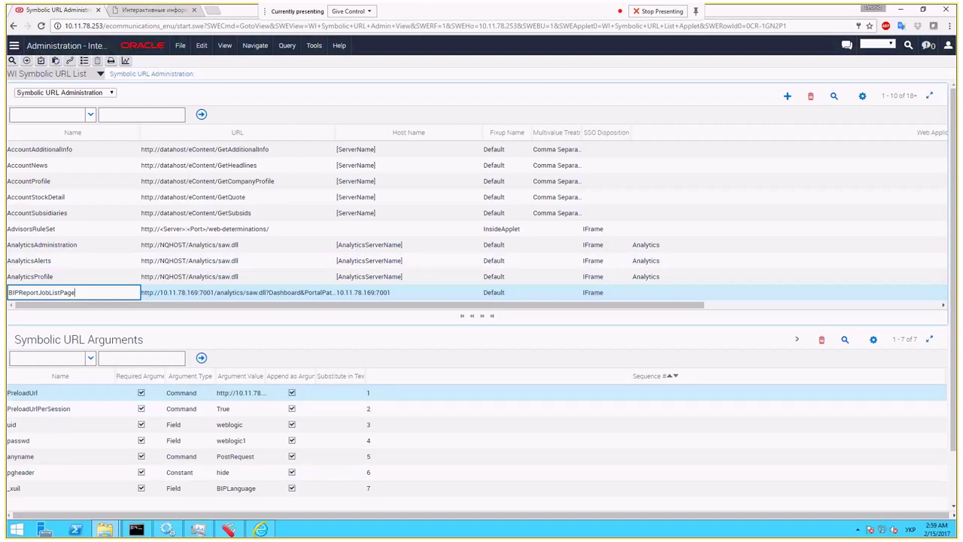
pyautogui.hotkey('alt', 'Tab')
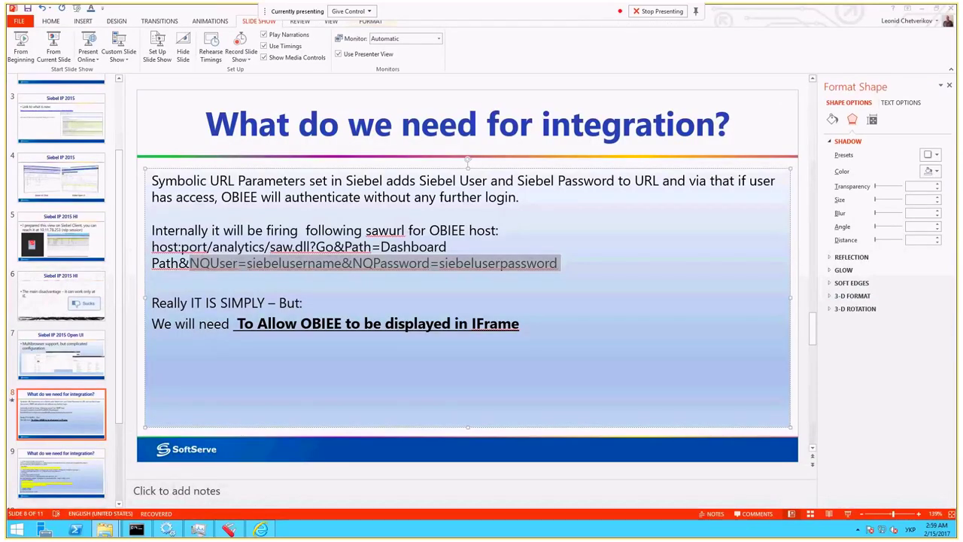
pyautogui.click(79, 471)
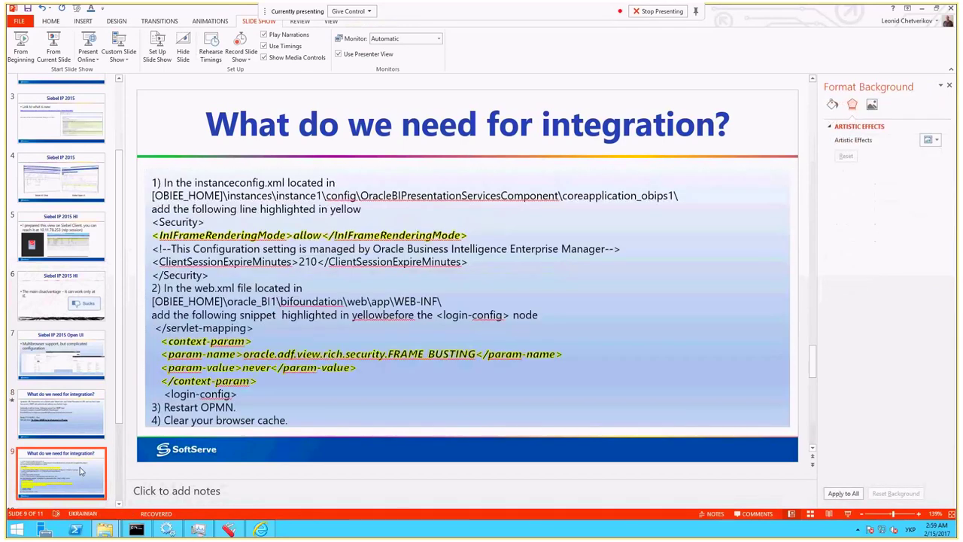
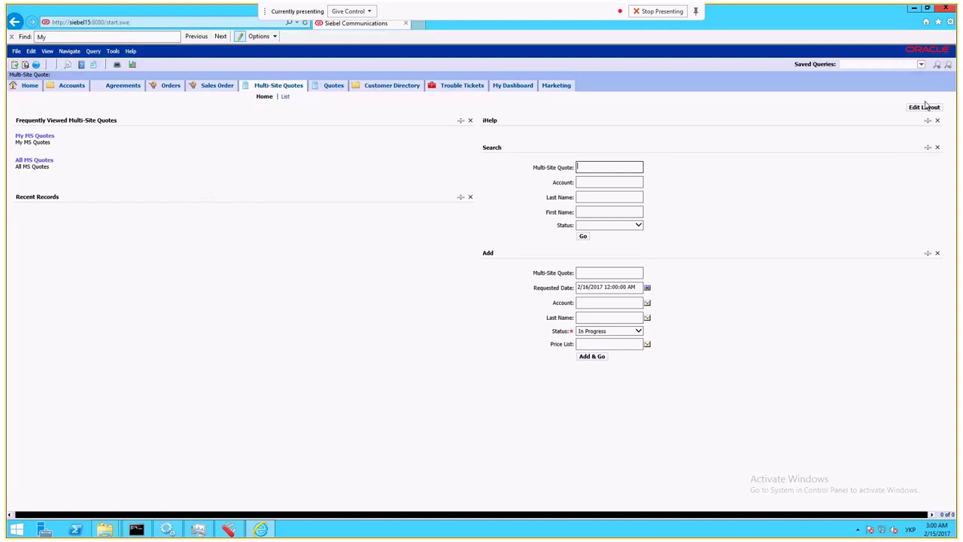
# Expand all applets, restore the default layout, and move Frequently Viewed Quotes below Recent Records.
pyautogui.click(918, 110)
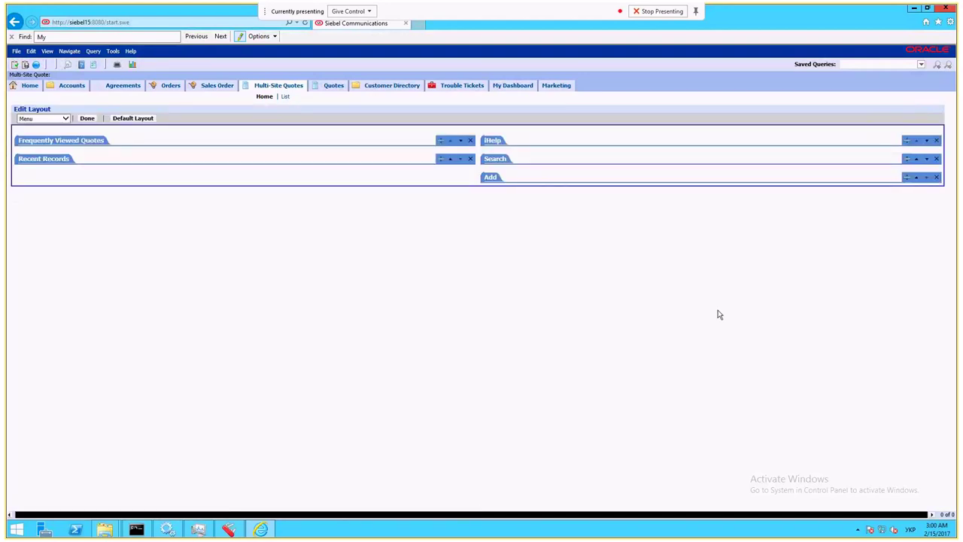
pyautogui.click(66, 119)
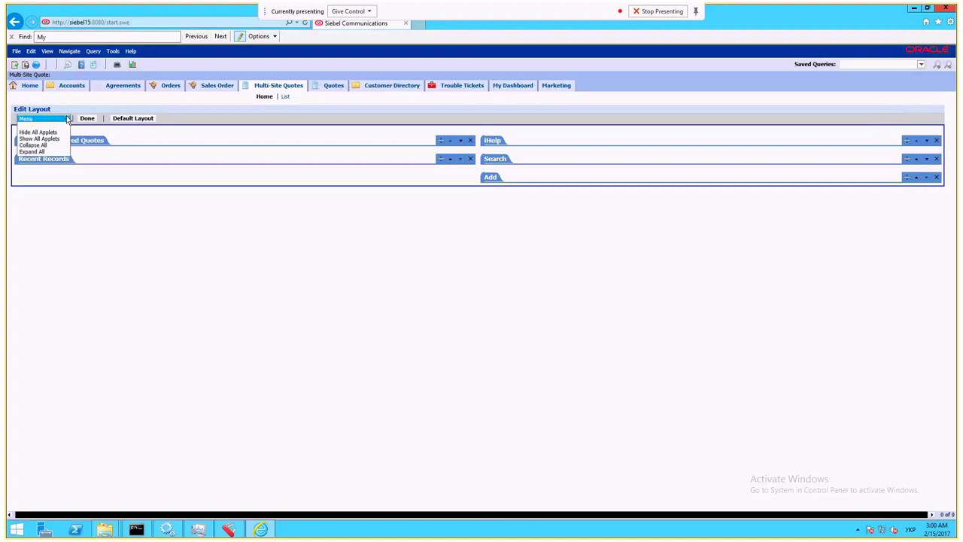
pyautogui.click(33, 151)
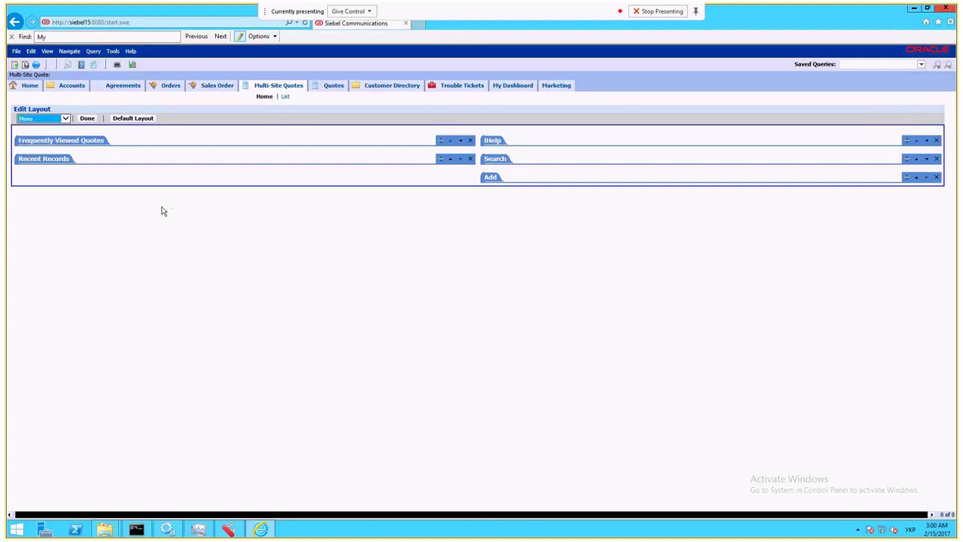
pyautogui.click(133, 119)
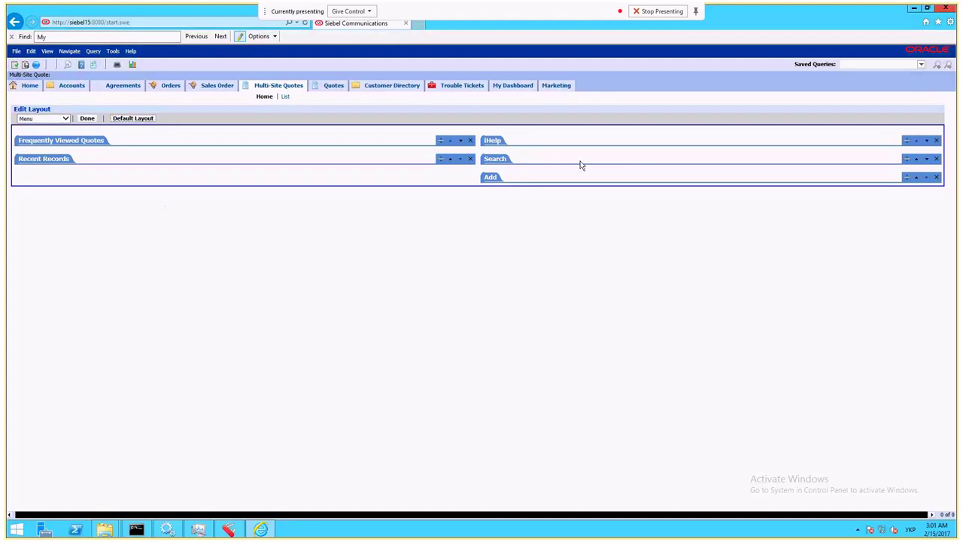
pyautogui.click(460, 140)
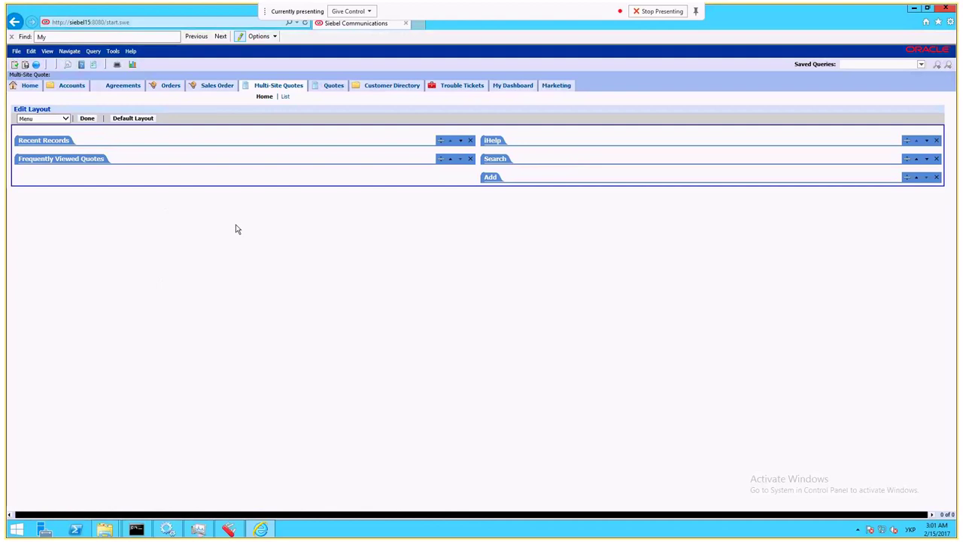
pyautogui.click(87, 118)
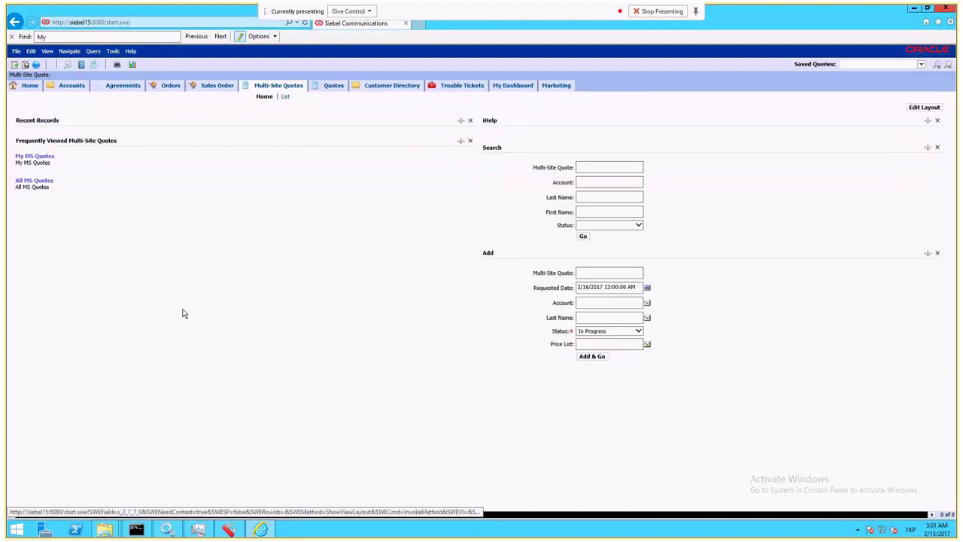
pyautogui.click(461, 122)
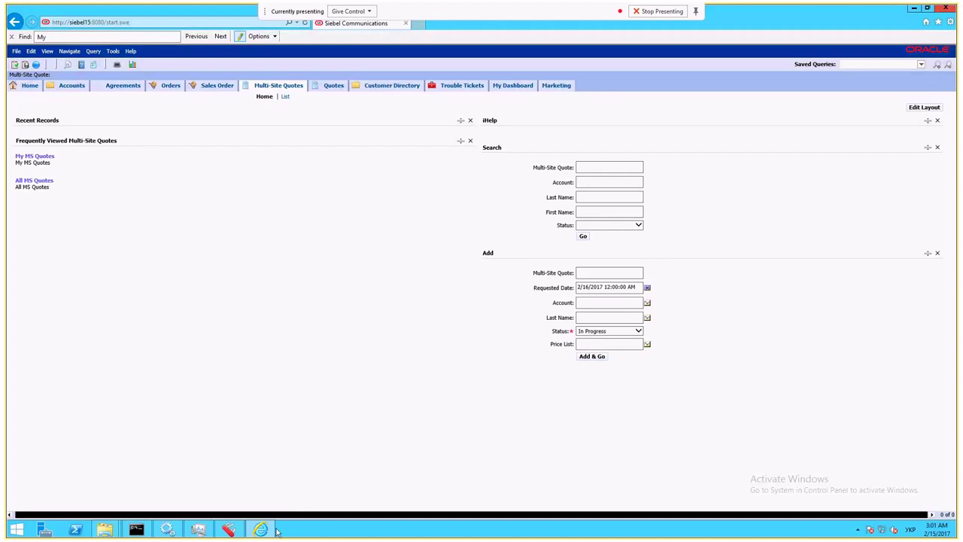
pyautogui.moveTo(265, 532)
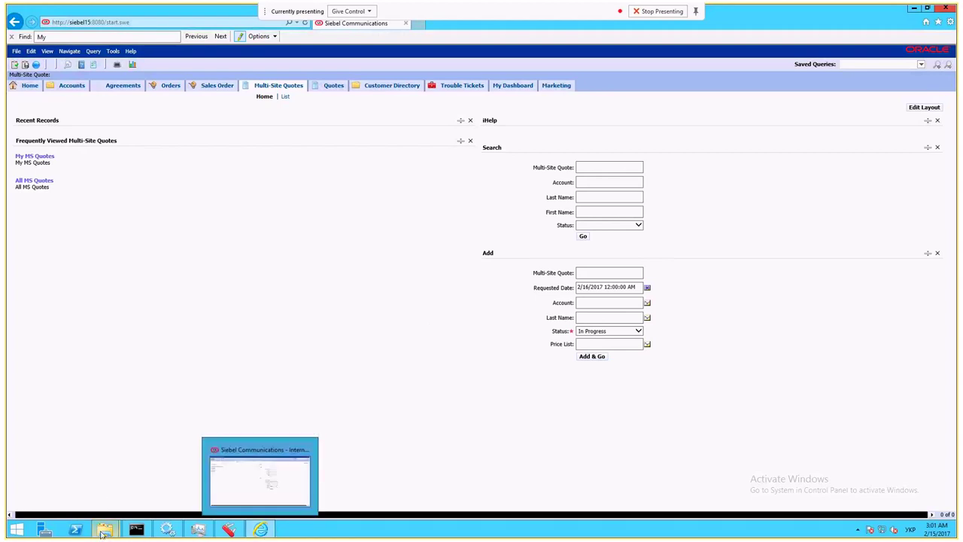
pyautogui.moveTo(105, 532)
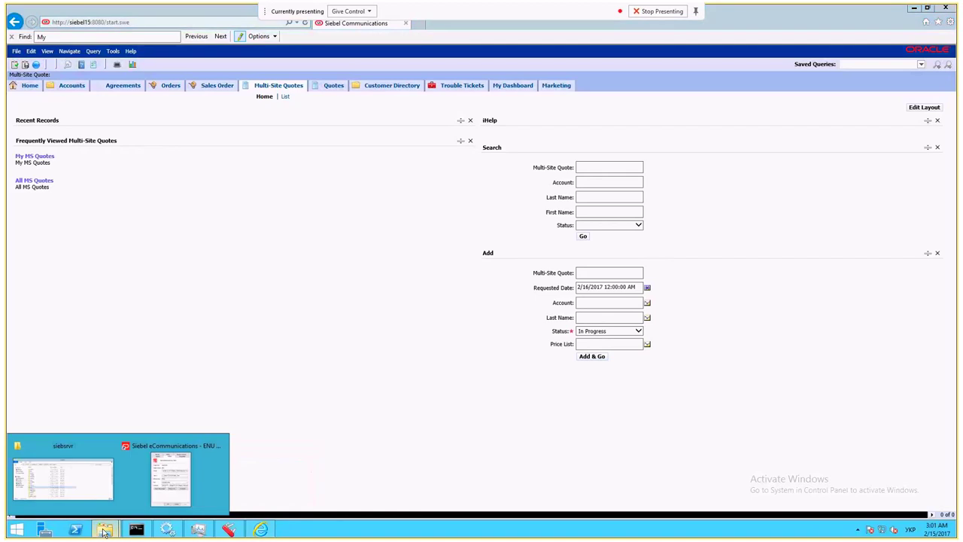
# Bring forward the File Explorer window showing C:\Siebel\15.0.0.0.0\ses\siebsrvr.
pyautogui.click(84, 492)
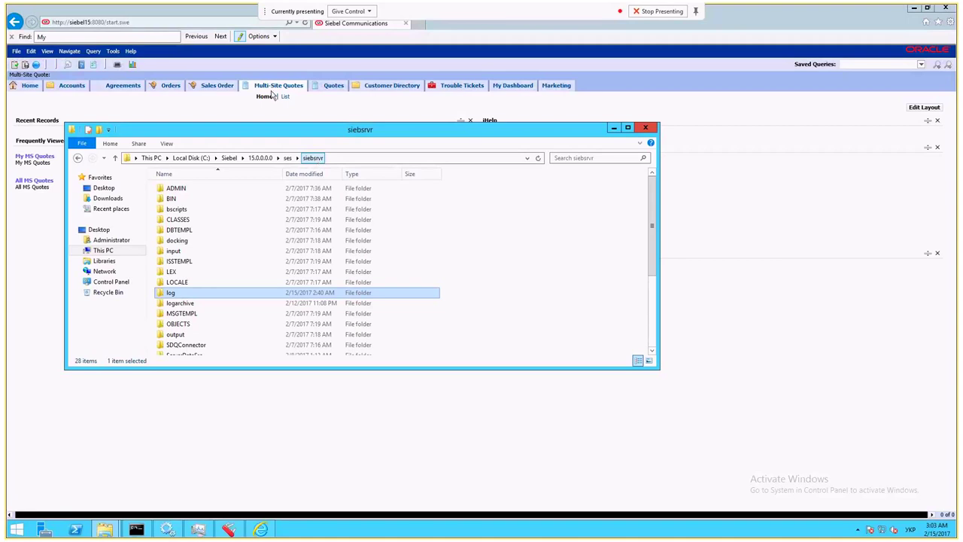
# Open Administration - Web Services > Inbound Web Services from the Site Map, then bring Siebel Tools forward.
pyautogui.click(36, 64)
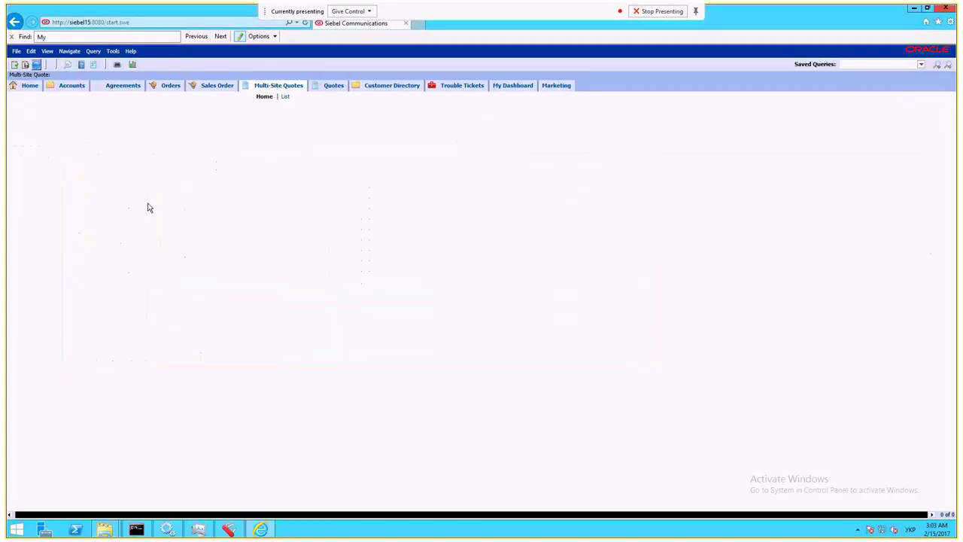
pyautogui.scroll(-5, 294, 341)
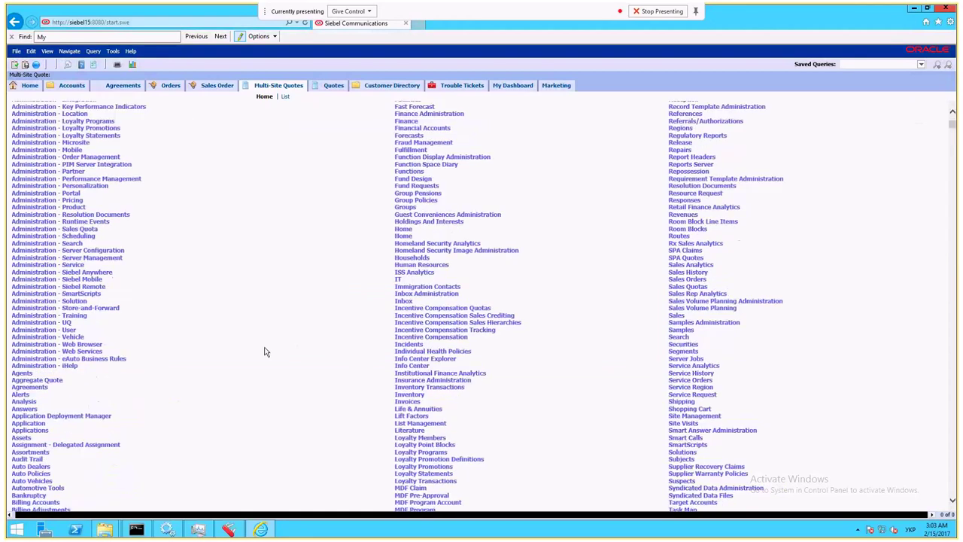
pyautogui.click(83, 352)
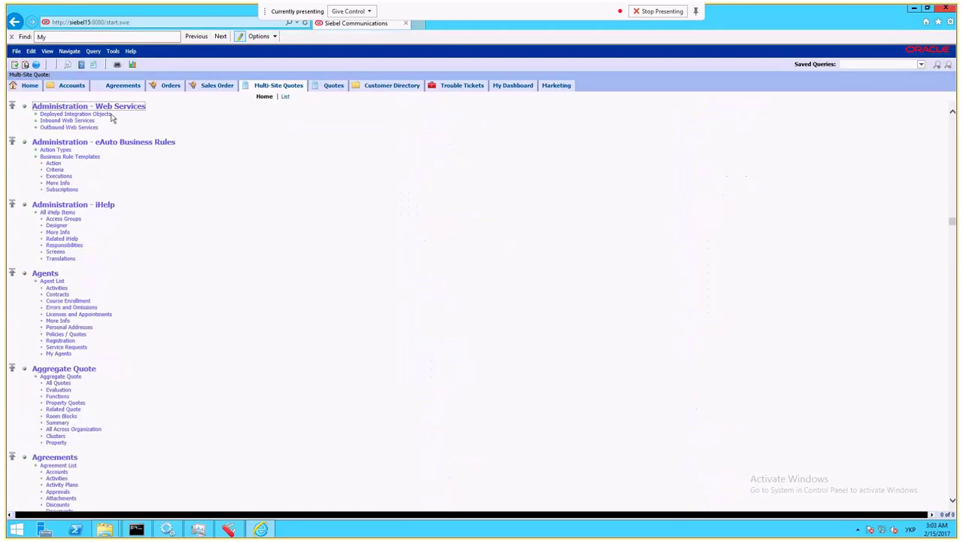
pyautogui.click(64, 120)
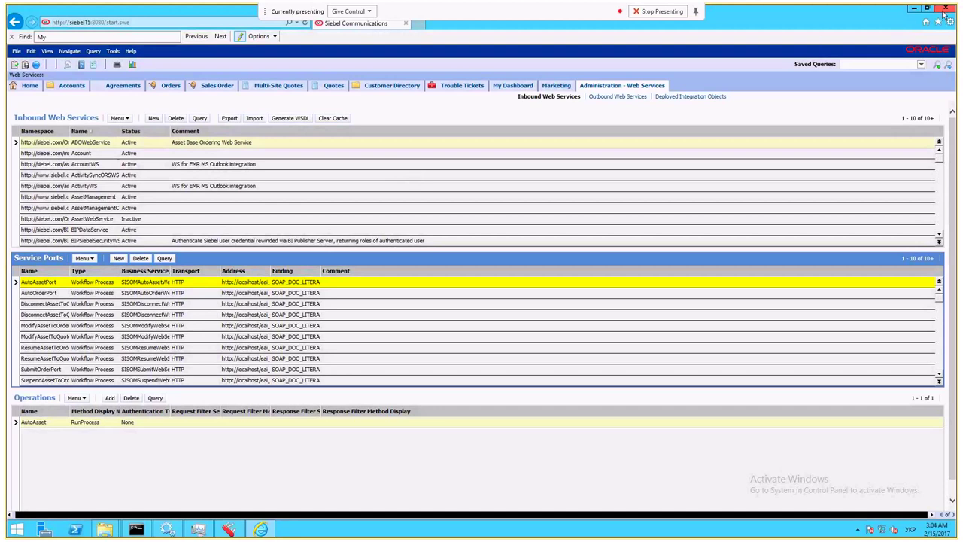
pyautogui.click(231, 531)
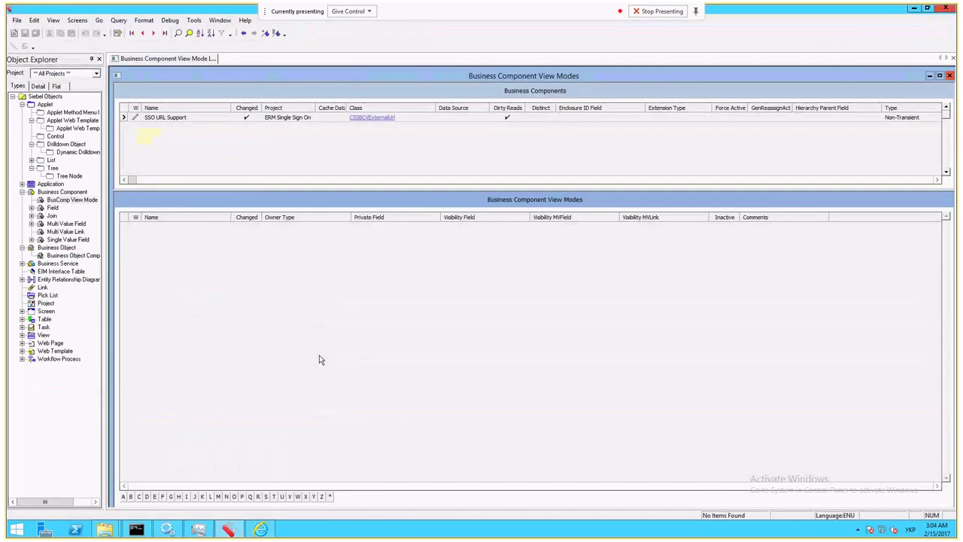